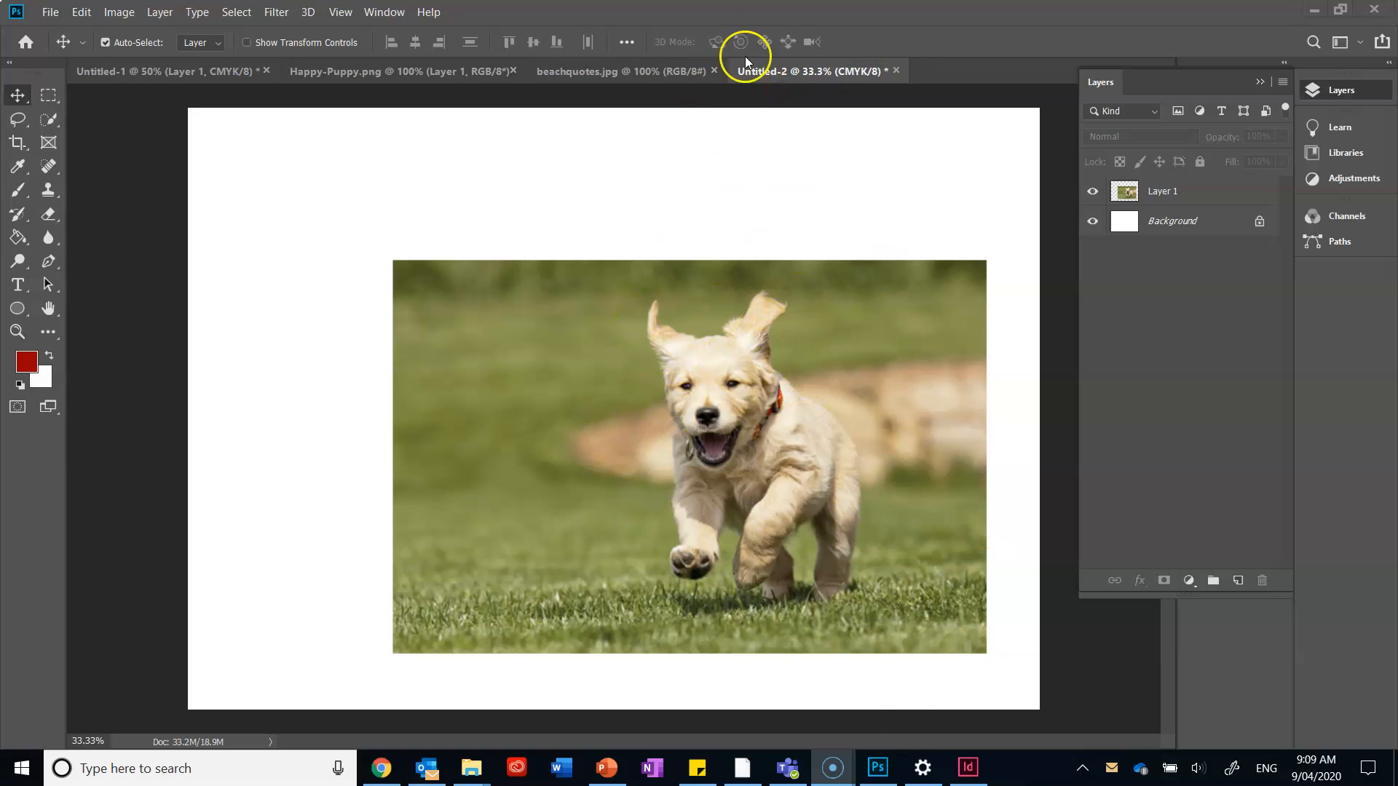
# Close the Untitled-1 document without saving its changes.
pyautogui.click(591, 67)
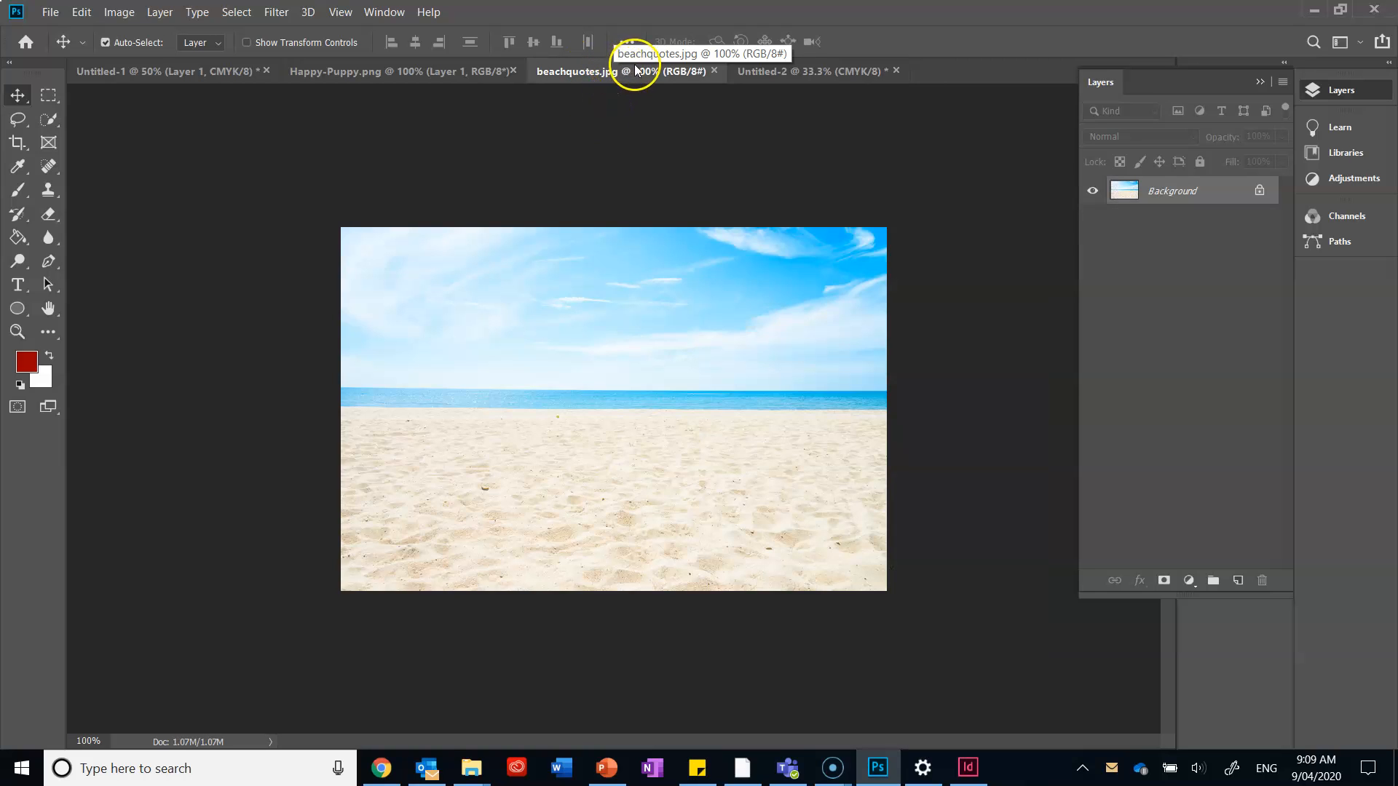
pyautogui.click(266, 70)
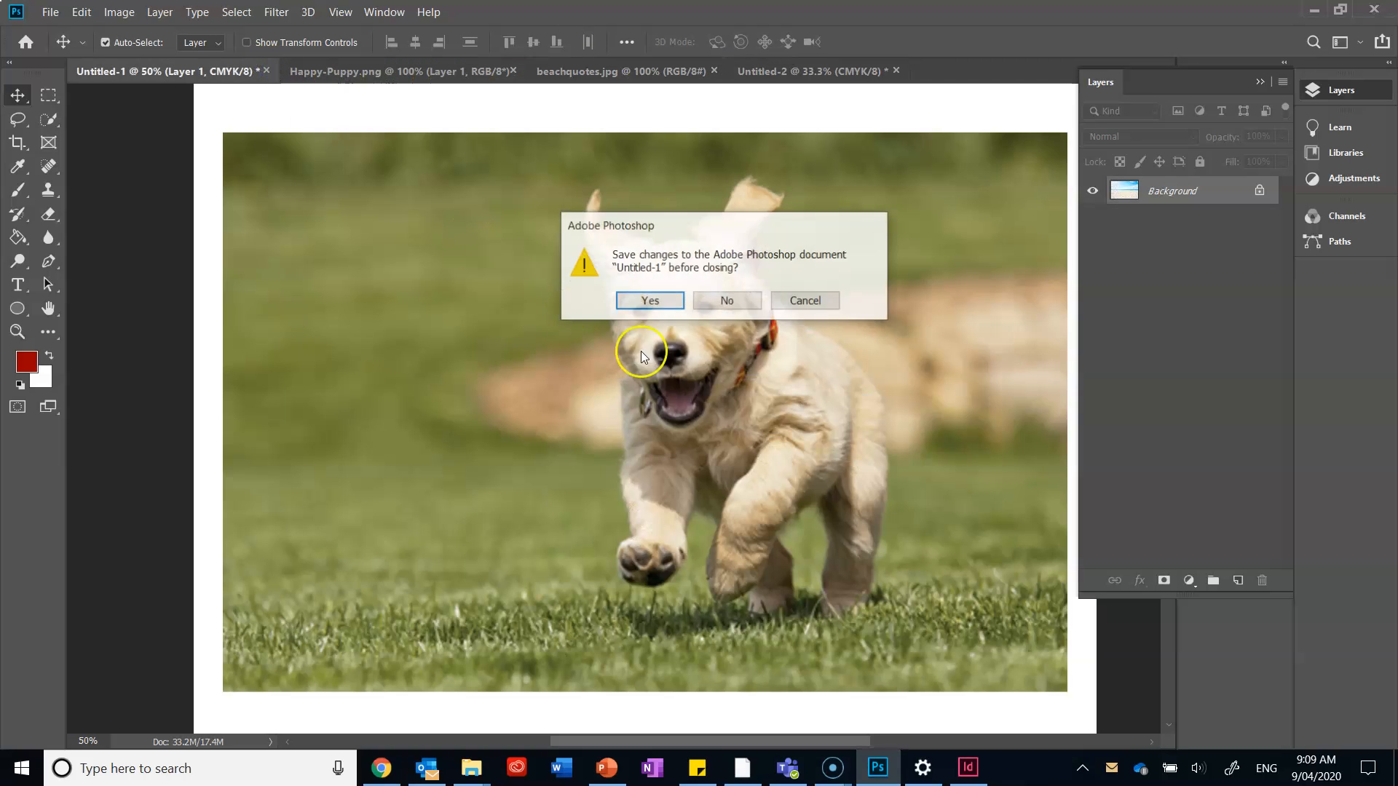
pyautogui.click(730, 301)
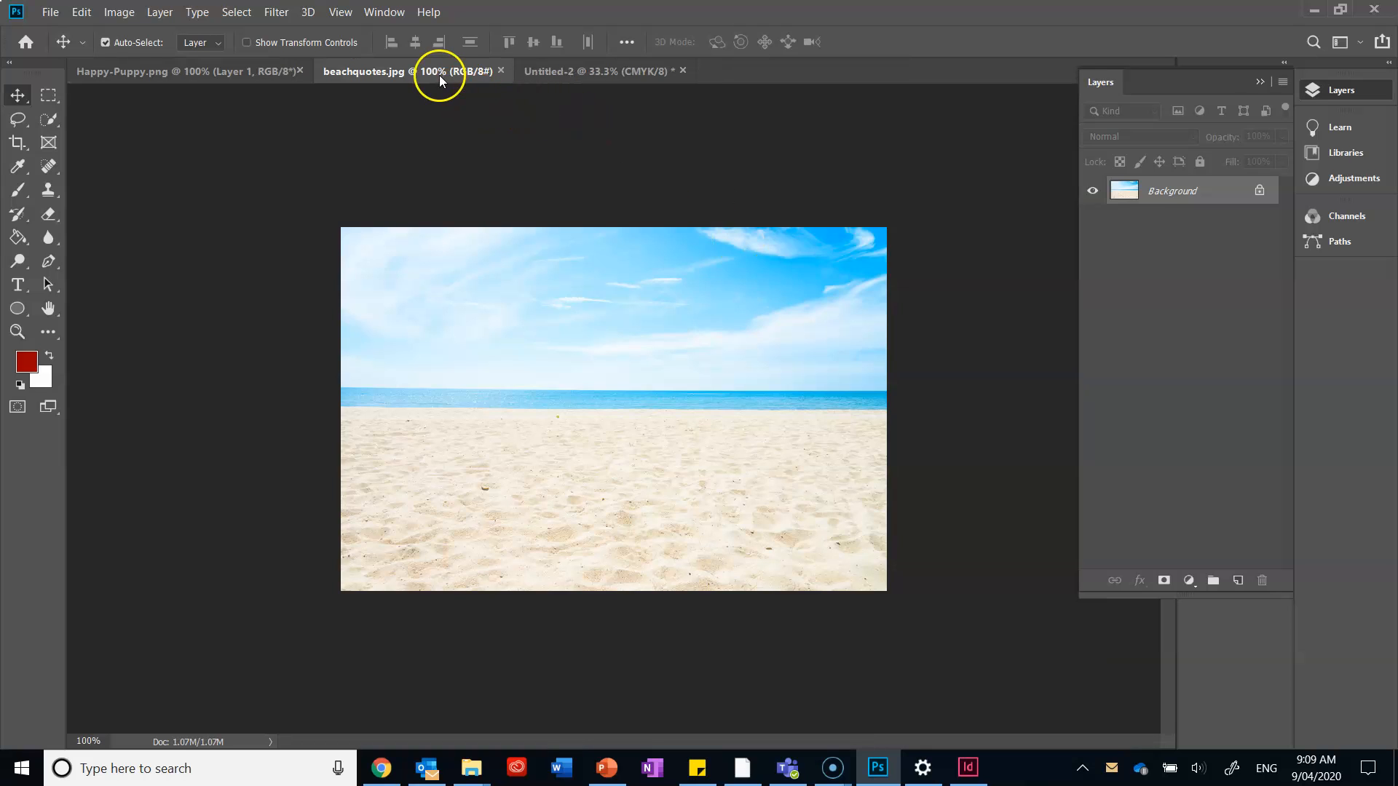
# Copy the beach image from beachquotes.jpg into Untitled-2 and scale it to about 496% so it covers the whole canvas.
pyautogui.click(437, 71)
pyautogui.moveTo(540, 419); pyautogui.dragTo(345, 235)
pyautogui.hotkey('ctrl', 't')
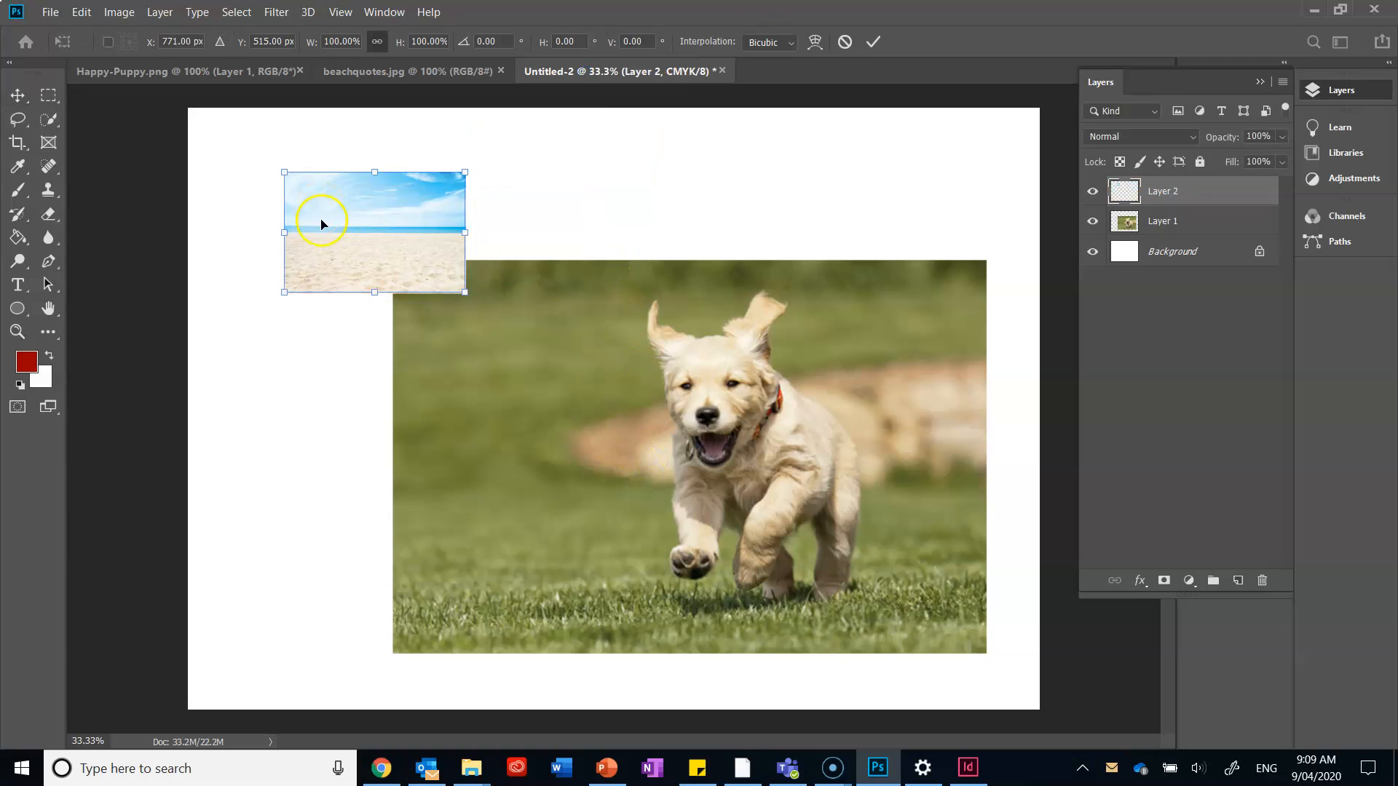
pyautogui.moveTo(465, 293); pyautogui.dragTo(1034, 721)
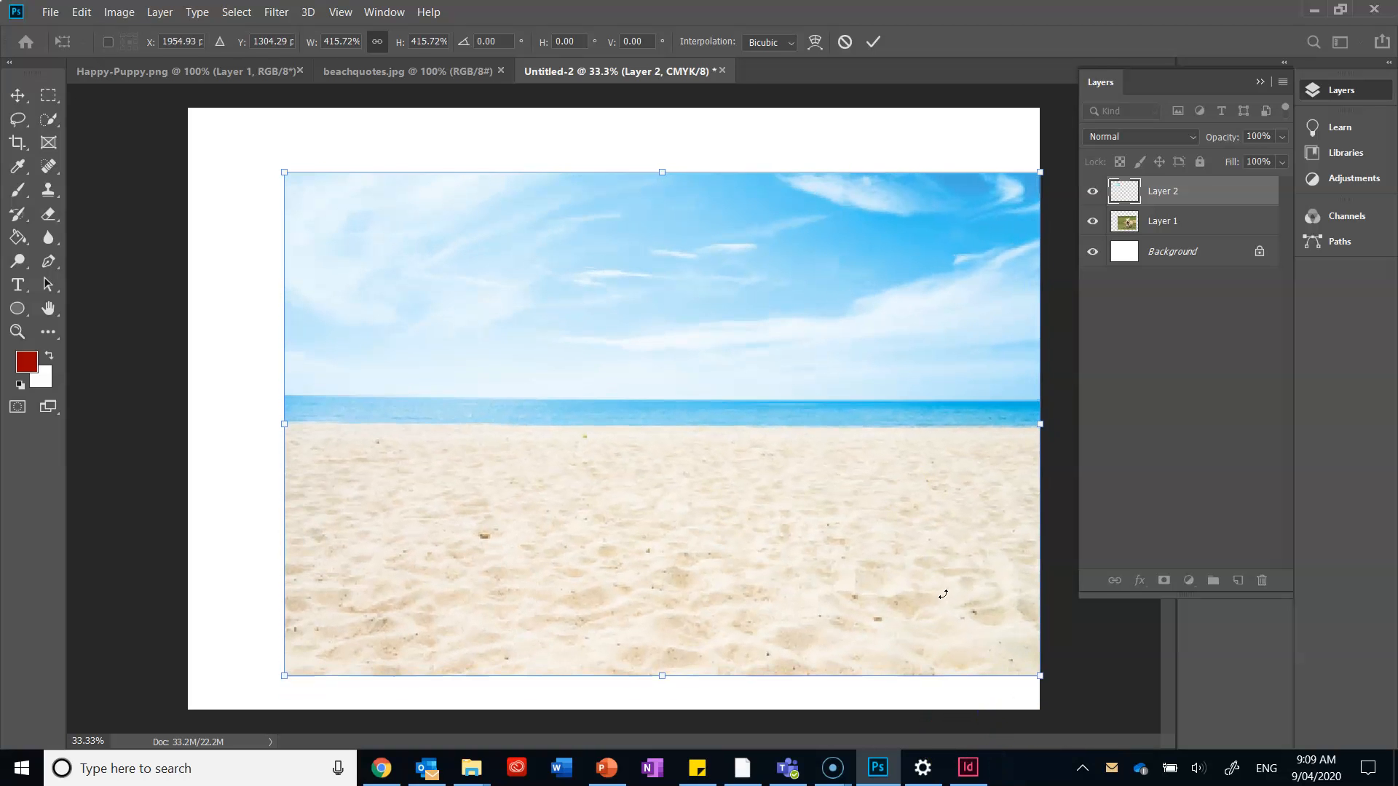
pyautogui.moveTo(284, 173); pyautogui.dragTo(188, 108)
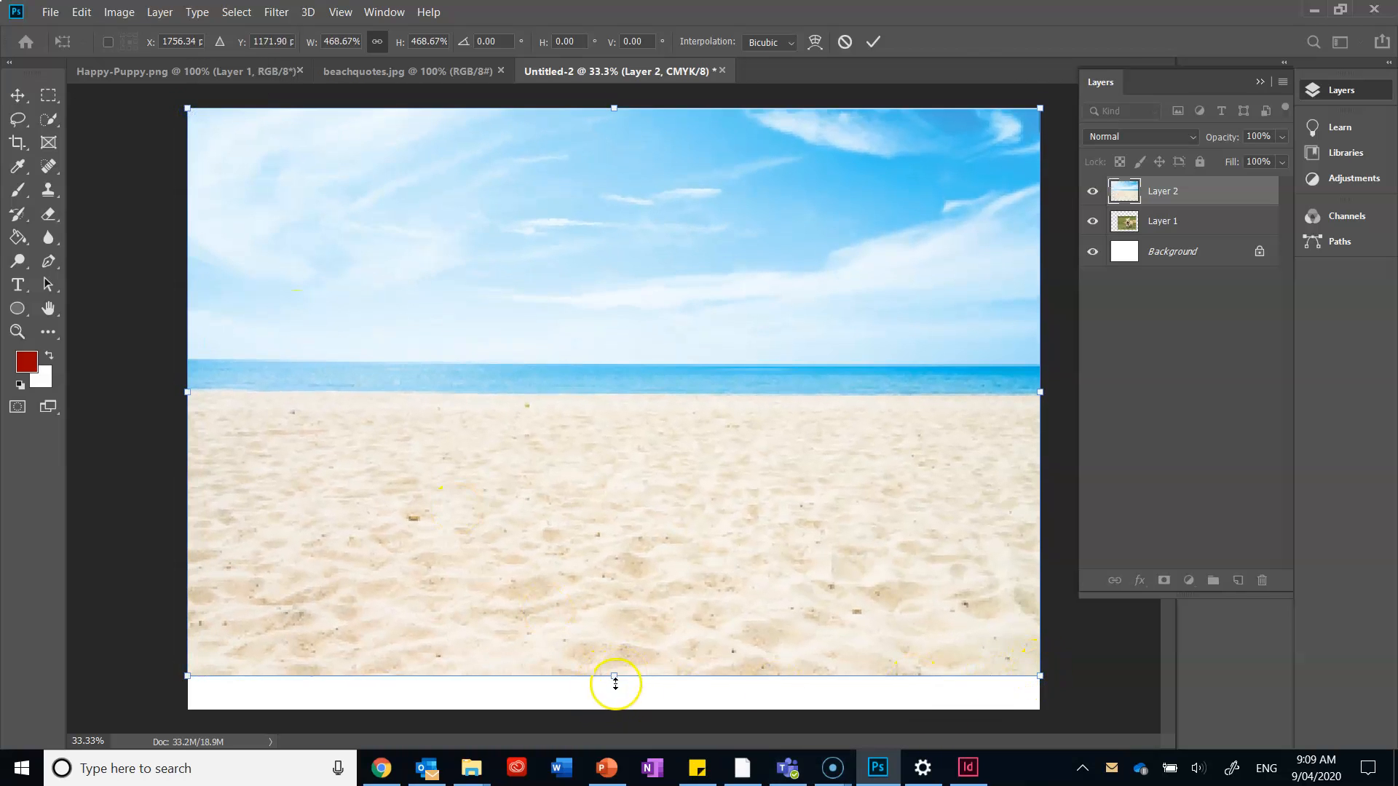
pyautogui.moveTo(614, 678); pyautogui.dragTo(626, 708)
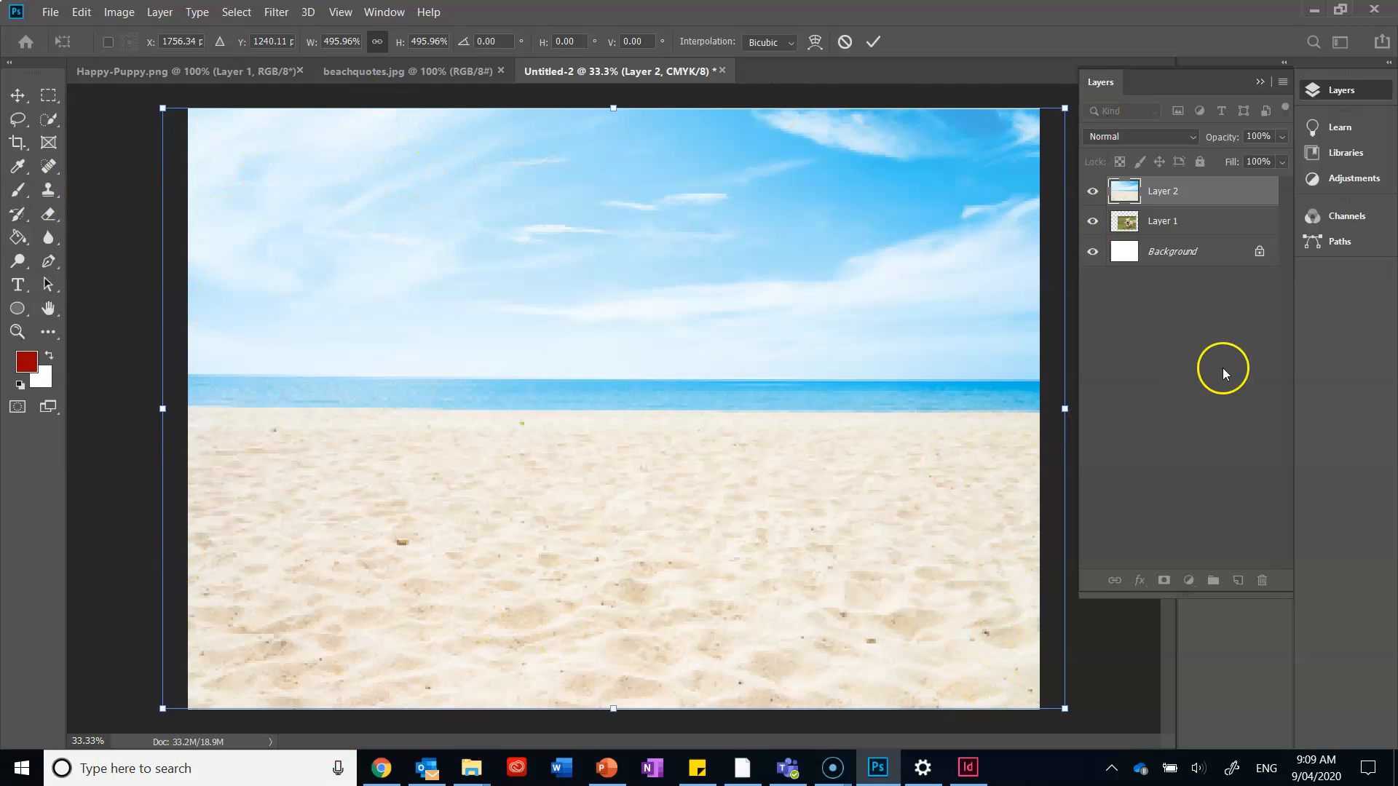
# Apply the beach transform and move the puppy's Layer 1 above Layer 2 in the layer stack.
pyautogui.click(1169, 225)
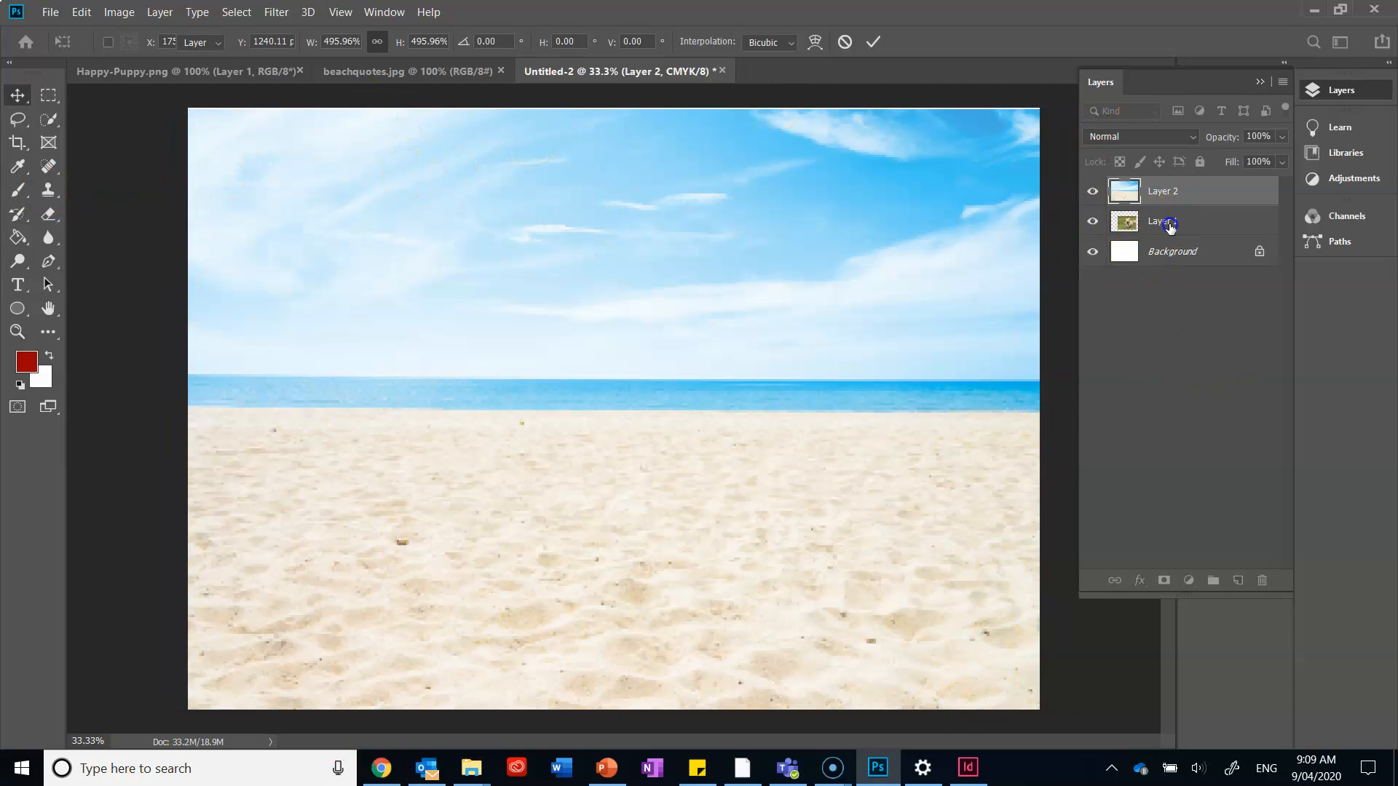
pyautogui.moveTo(1179, 221); pyautogui.dragTo(1163, 188)
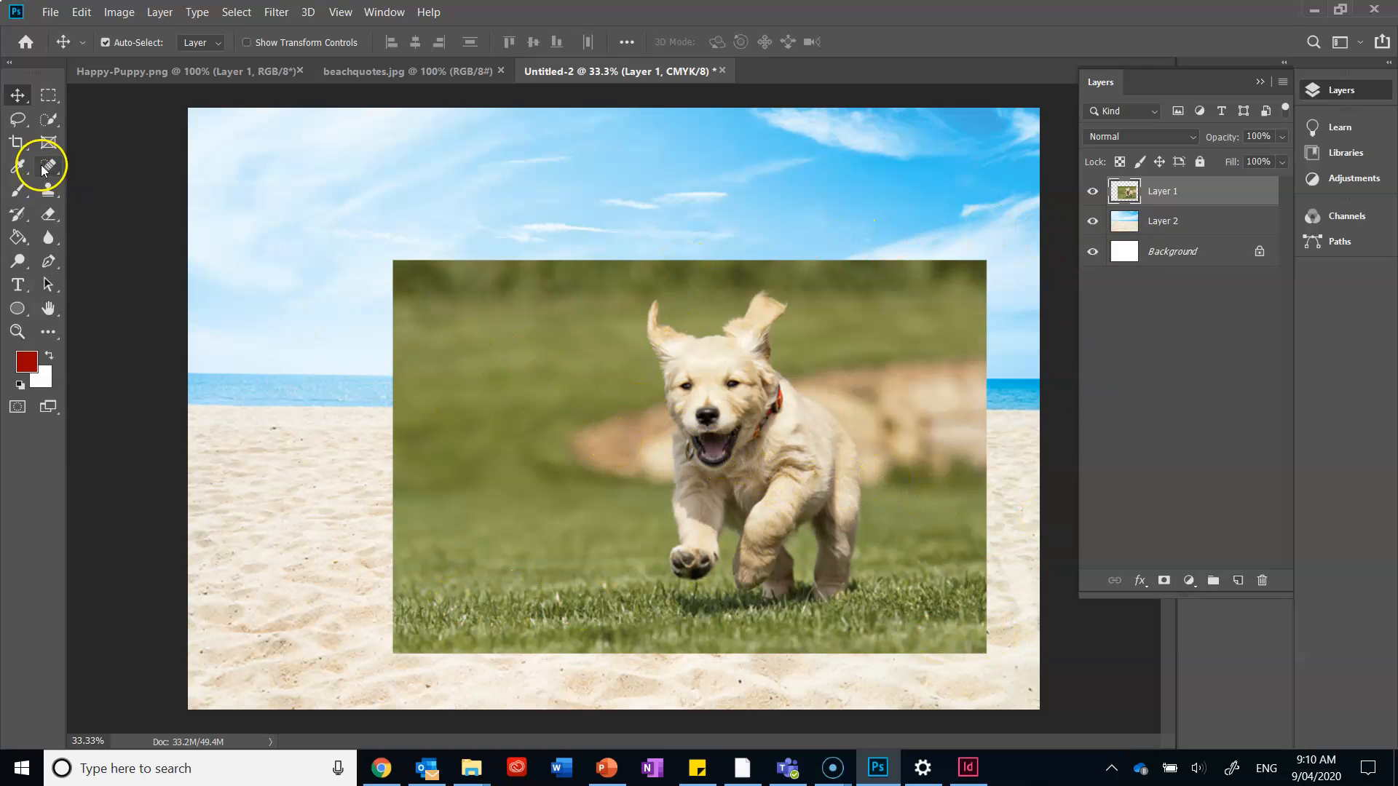
# Select the whole puppy on Layer 1 with the Quick Selection tool, from ears to paws.
pyautogui.click(45, 122)
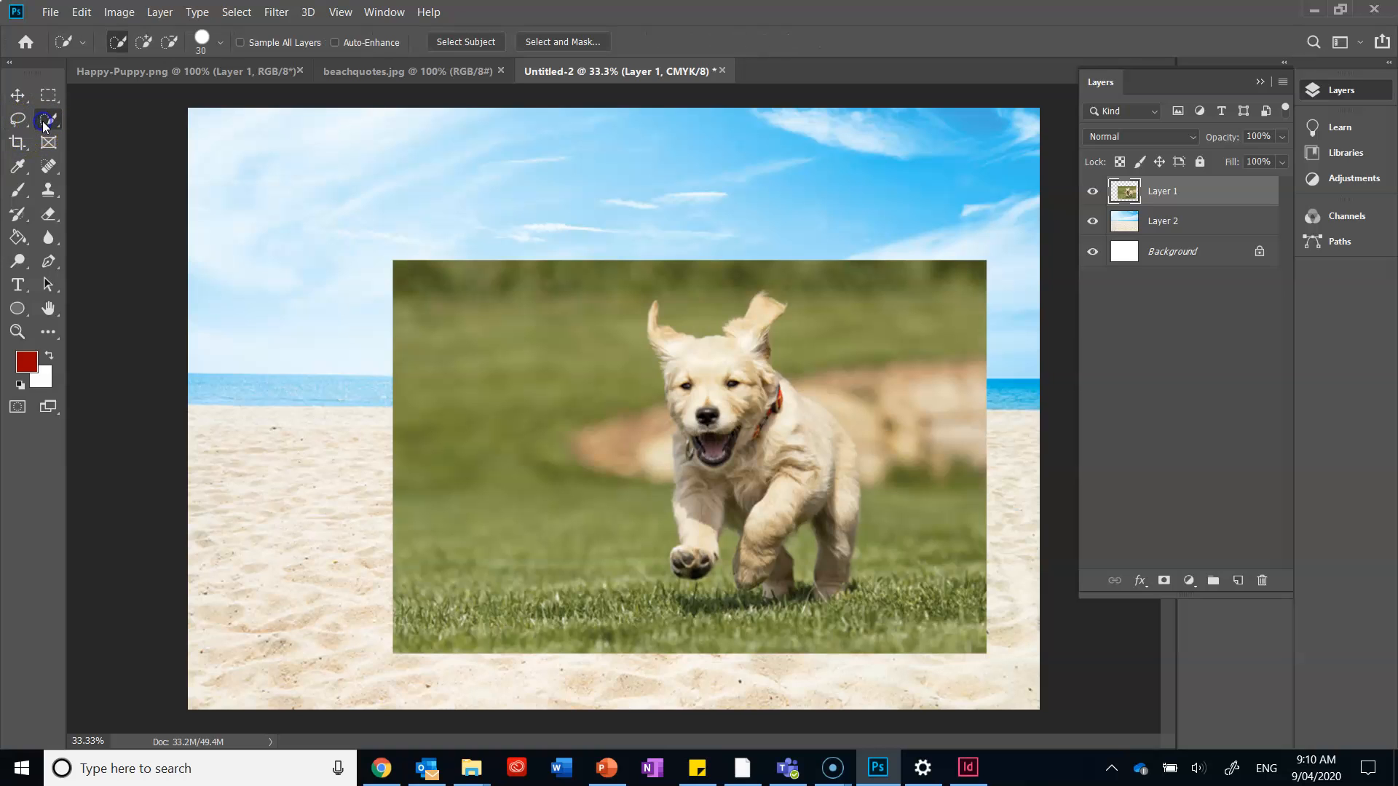
pyautogui.rightClick(45, 128)
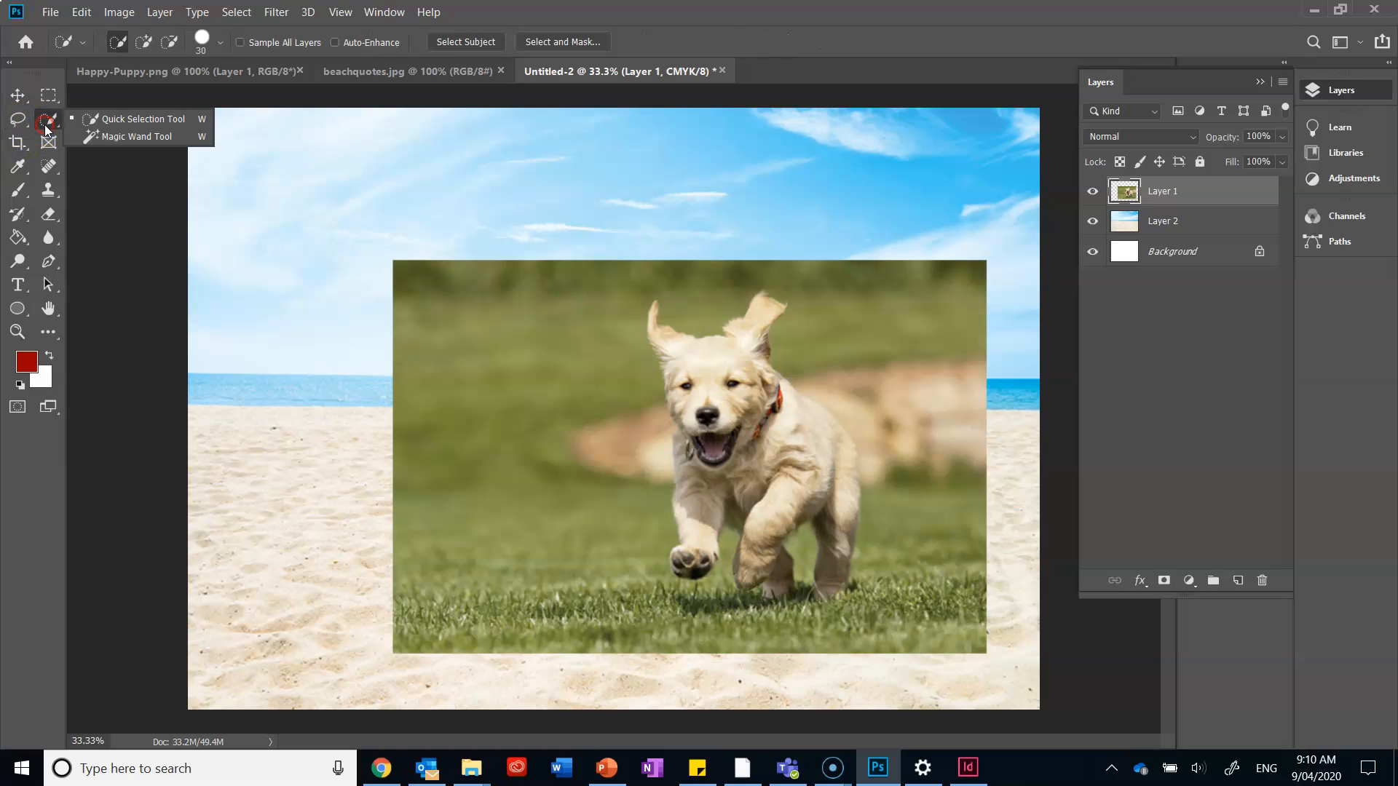
pyautogui.click(85, 123)
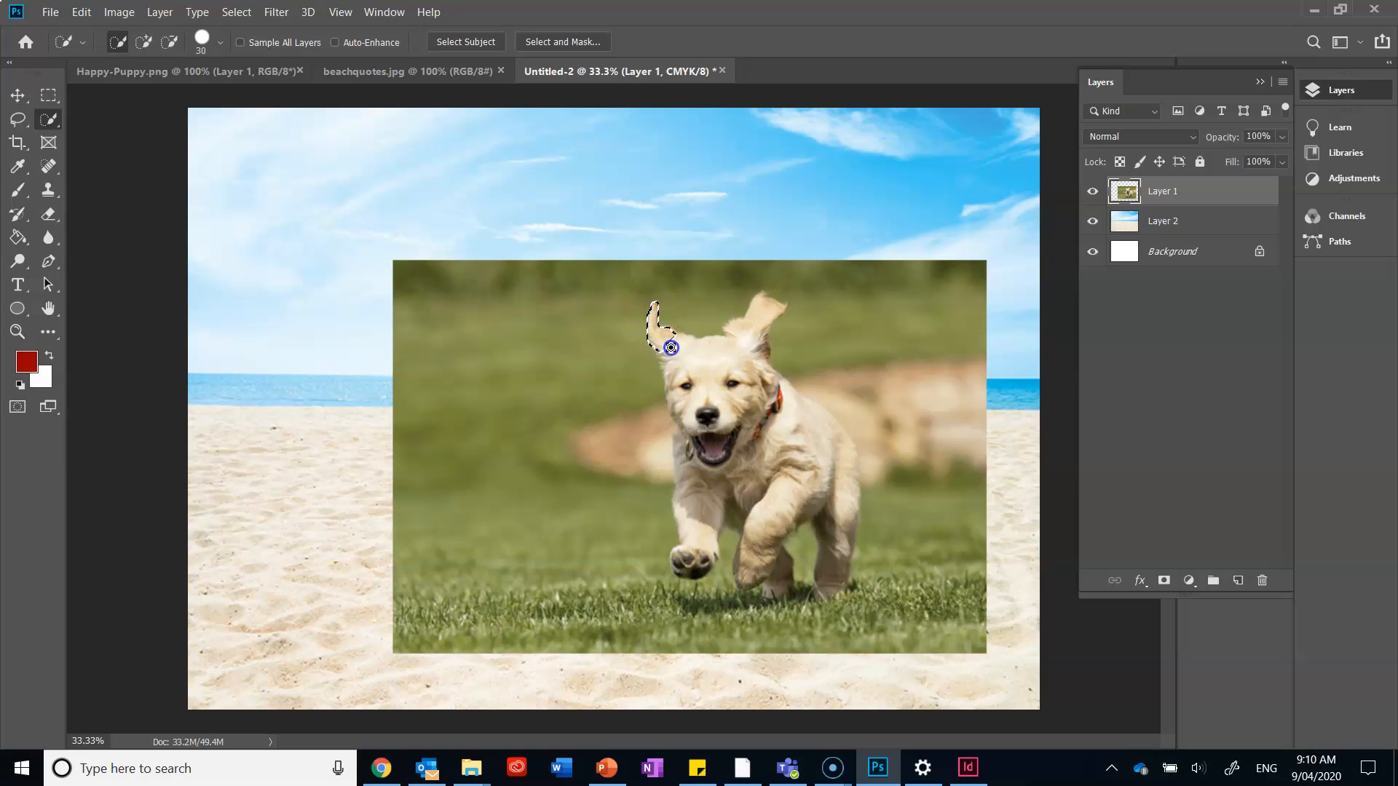
pyautogui.moveTo(683, 375); pyautogui.dragTo(689, 394)
pyautogui.moveTo(763, 419)
pyautogui.mouseDown()
pyautogui.moveTo(816, 433)
pyautogui.moveTo(848, 510)
pyautogui.moveTo(835, 583)
pyautogui.mouseUp()
pyautogui.moveTo(757, 549); pyautogui.dragTo(761, 584)
pyautogui.moveTo(739, 526)
pyautogui.mouseDown()
pyautogui.moveTo(747, 491)
pyautogui.moveTo(714, 467)
pyautogui.moveTo(693, 472)
pyautogui.moveTo(700, 500)
pyautogui.mouseUp()
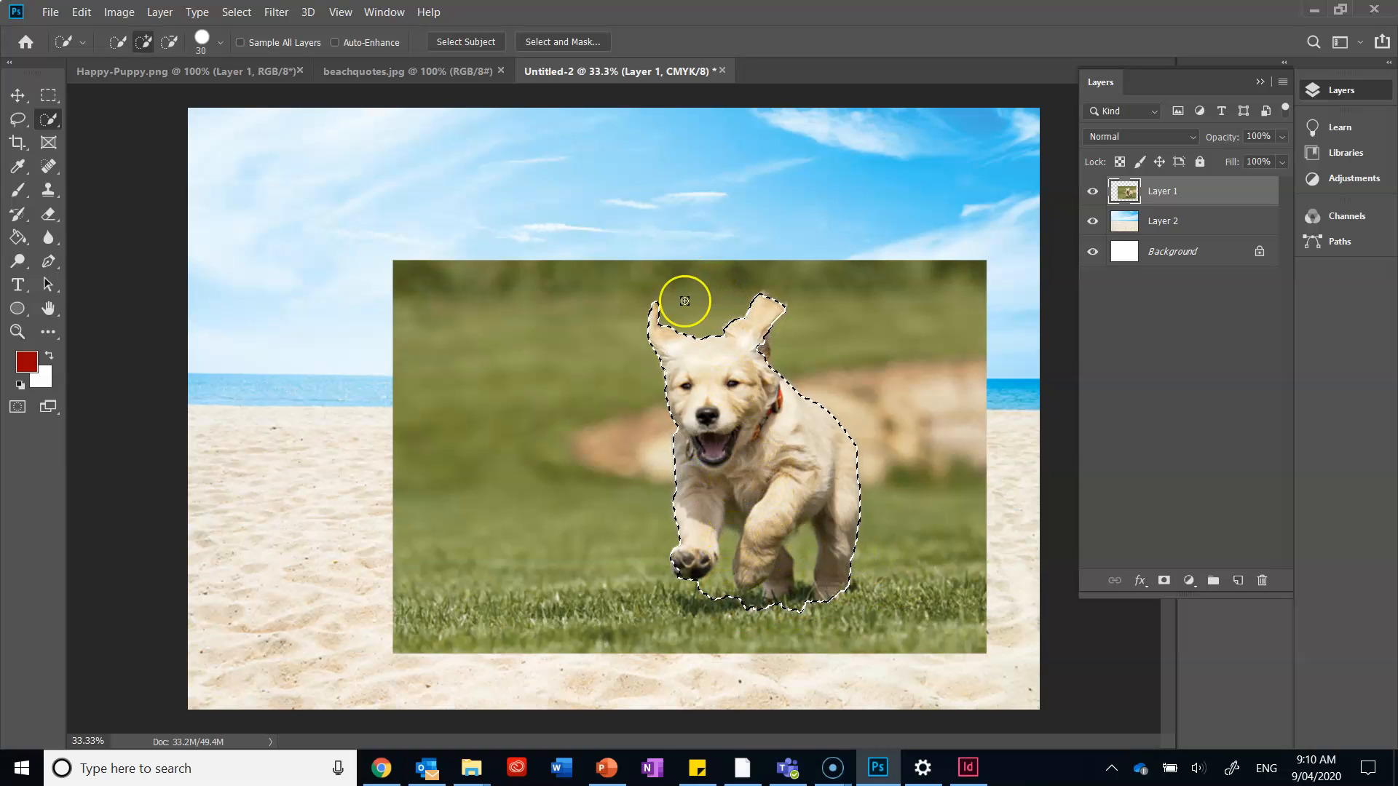
# Subtract the grass gap between the puppy's front legs from the selection, working at 100% zoom.
pyautogui.hotkey('ctrl', '+')
pyautogui.hotkey('ctrl', '+')
pyautogui.hotkey('ctrl', '+')
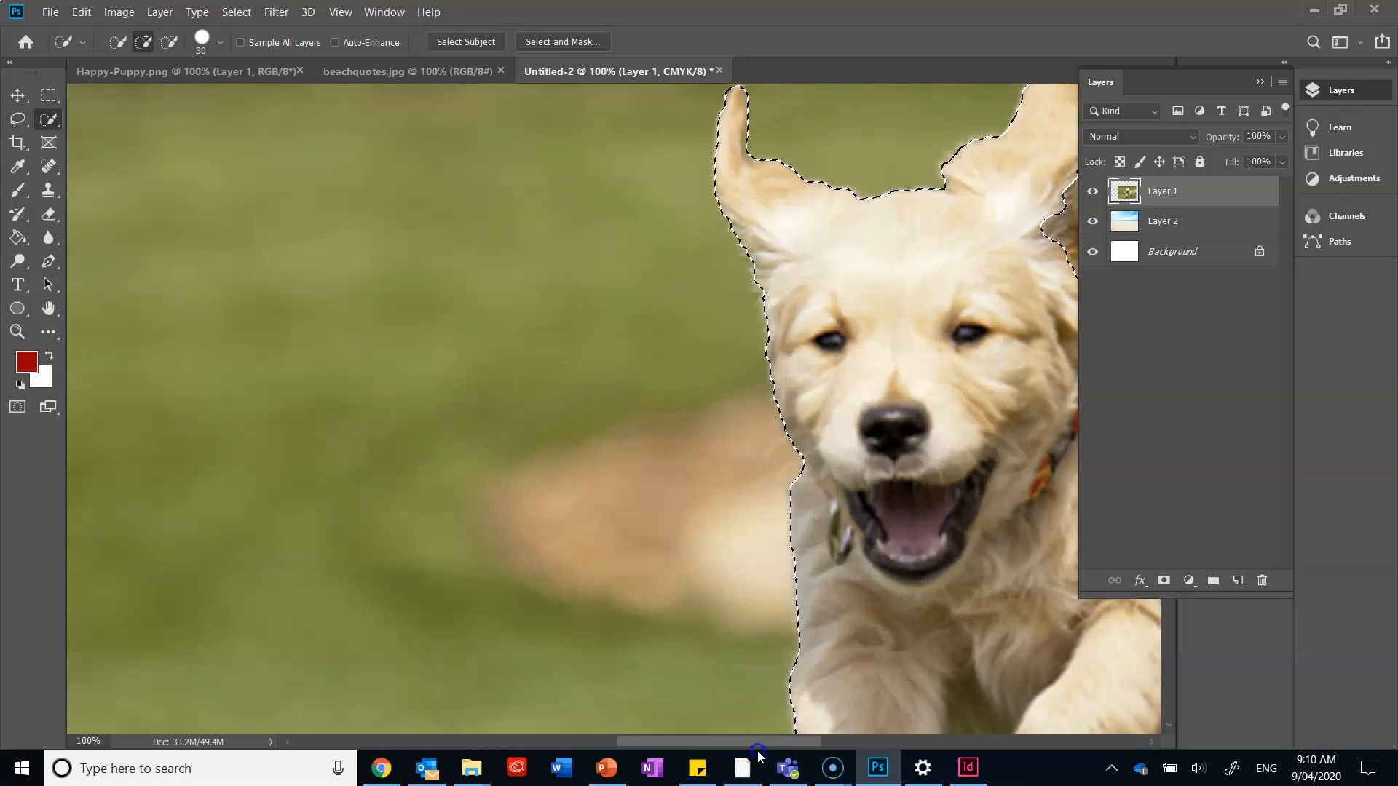
pyautogui.moveTo(758, 748); pyautogui.dragTo(786, 759)
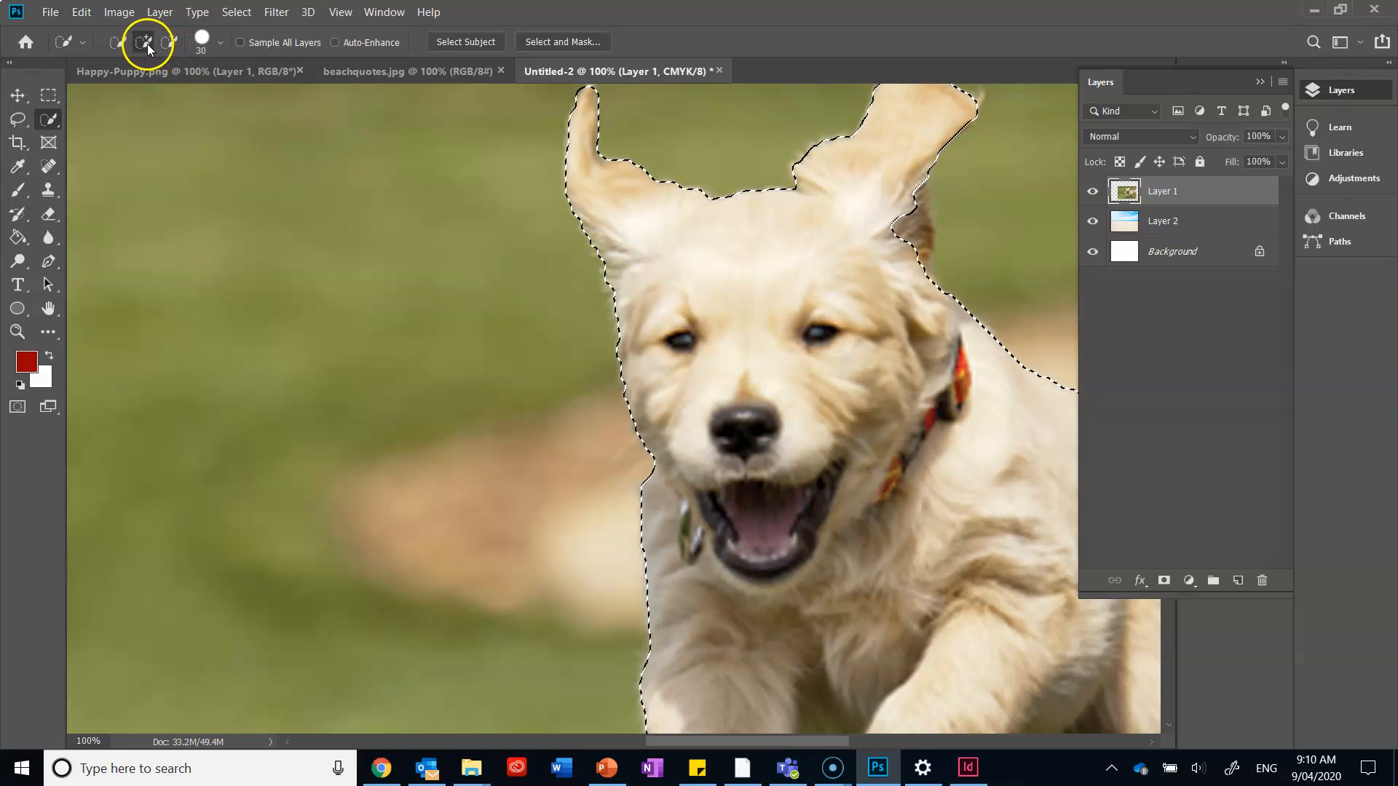
pyautogui.click(168, 43)
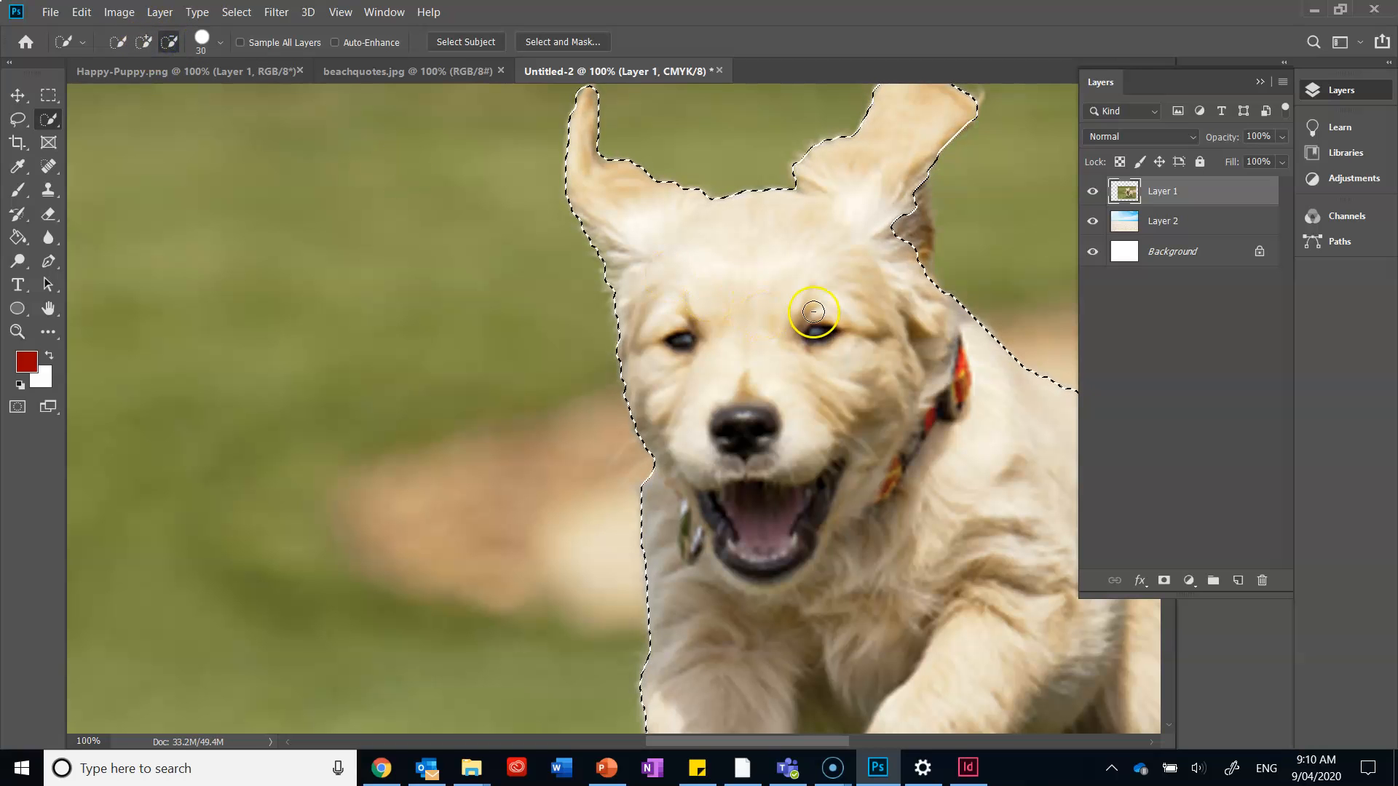
pyautogui.scroll(-1, 553, 342)
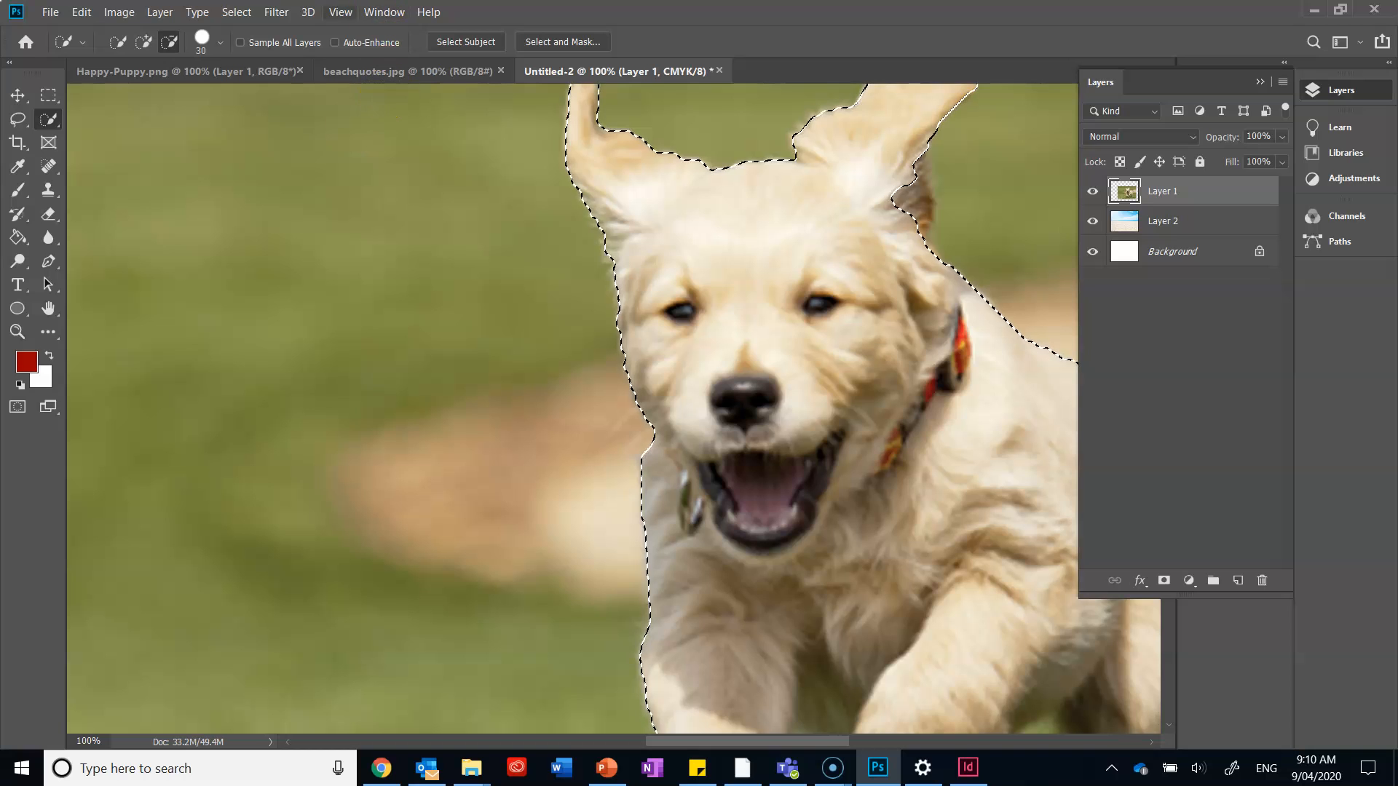
pyautogui.click(148, 42)
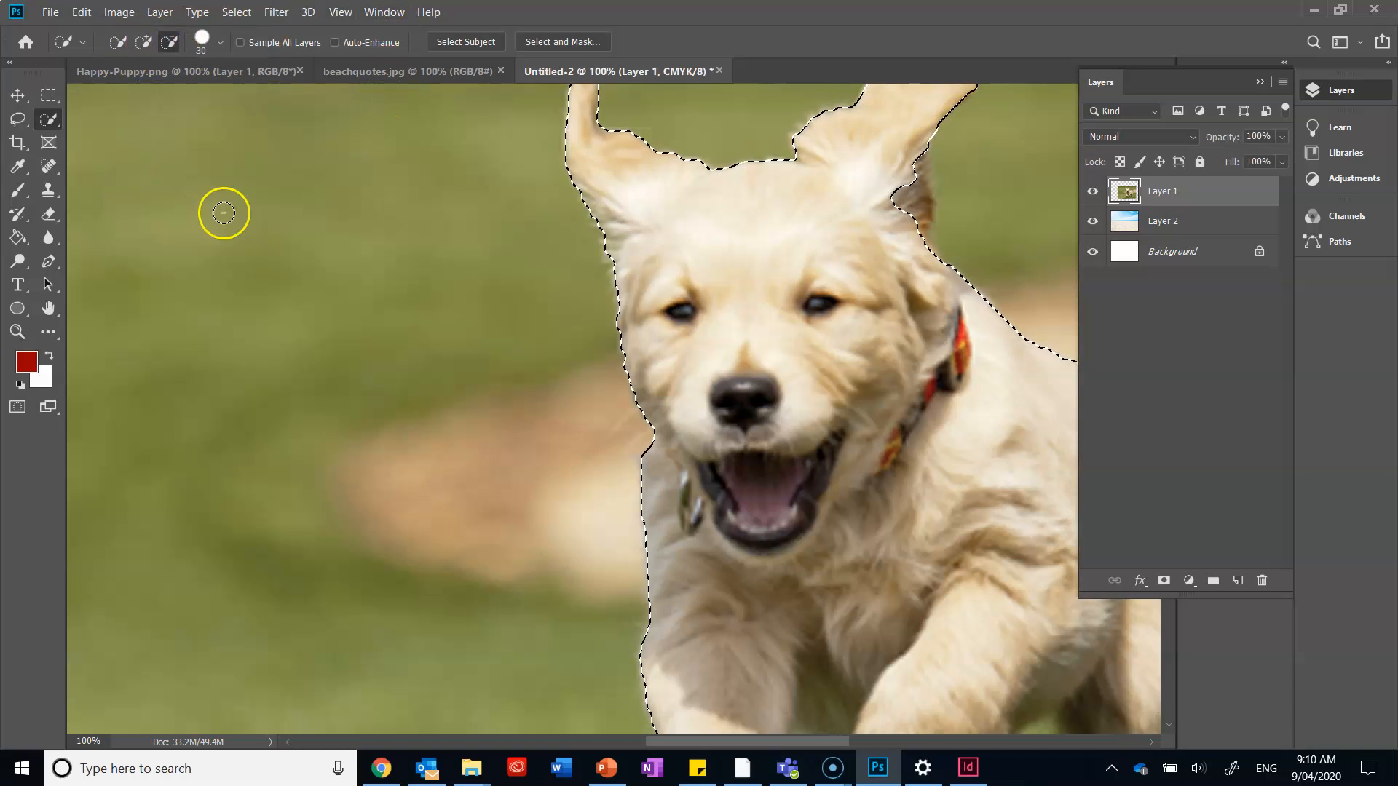
pyautogui.press('alt')
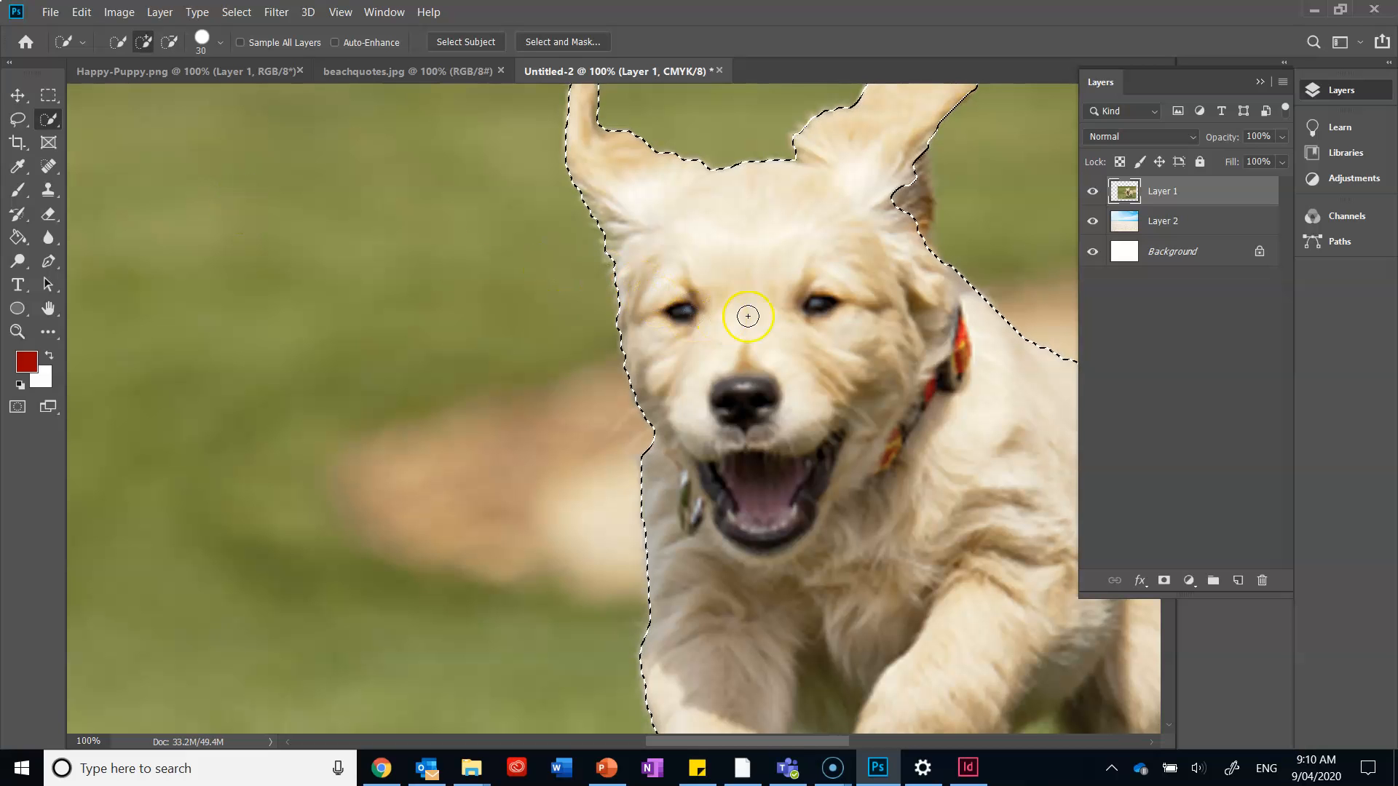
pyautogui.scroll(-3, 801, 305)
pyautogui.scroll(-1, 843, 314)
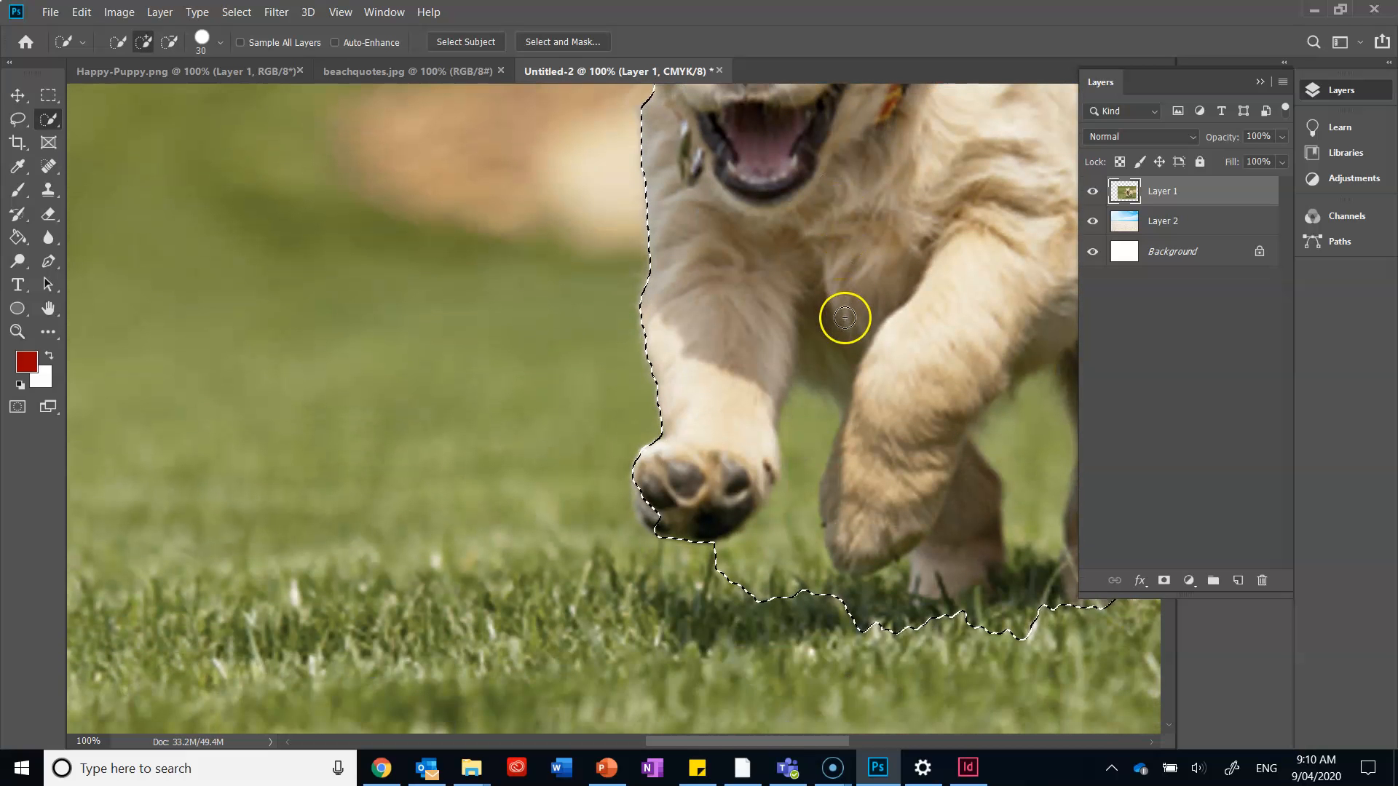
pyautogui.press('alt')
pyautogui.moveTo(808, 431); pyautogui.dragTo(806, 478)
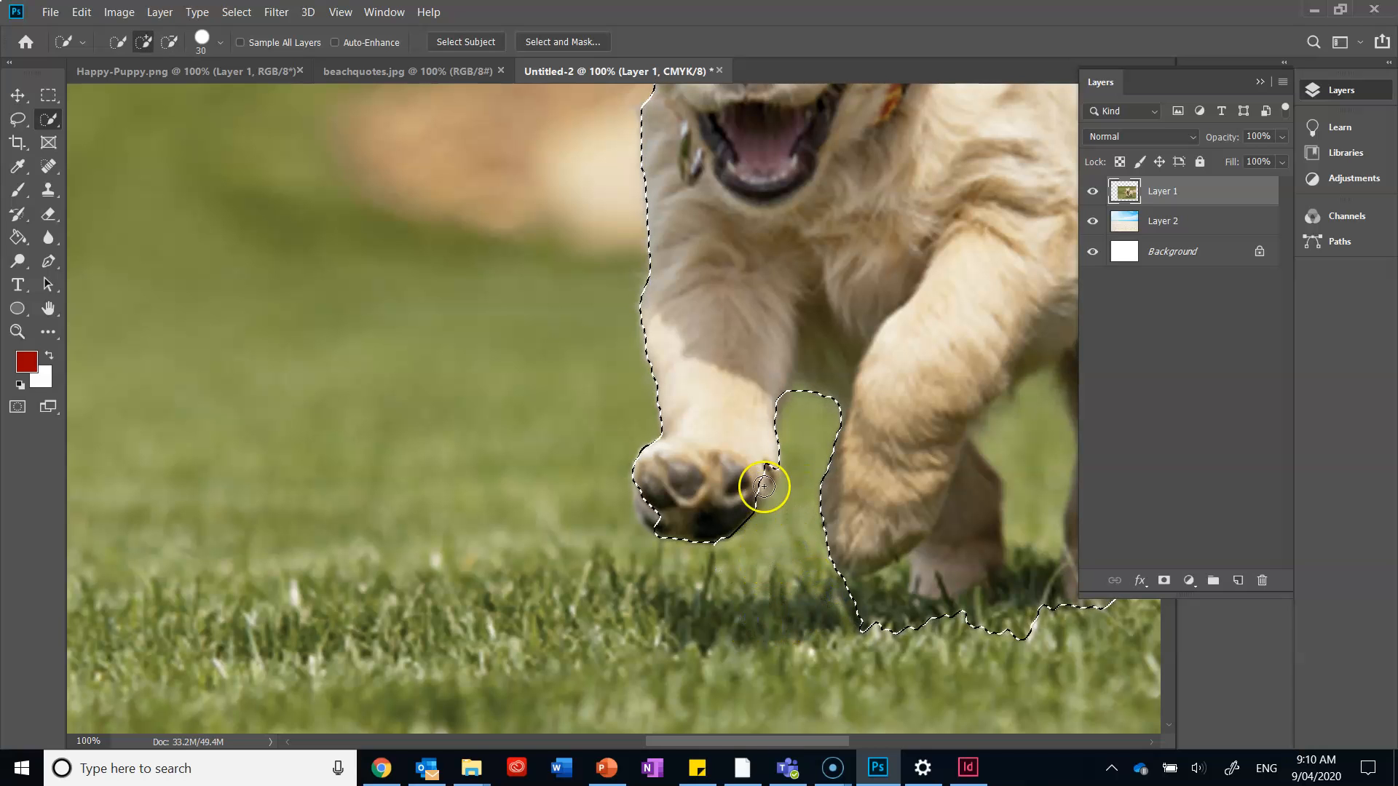
# Set the selection brush size to 9 px and add the missing edges of the raised front paw to the selection.
pyautogui.click(221, 46)
pyautogui.moveTo(128, 87); pyautogui.dragTo(127, 88)
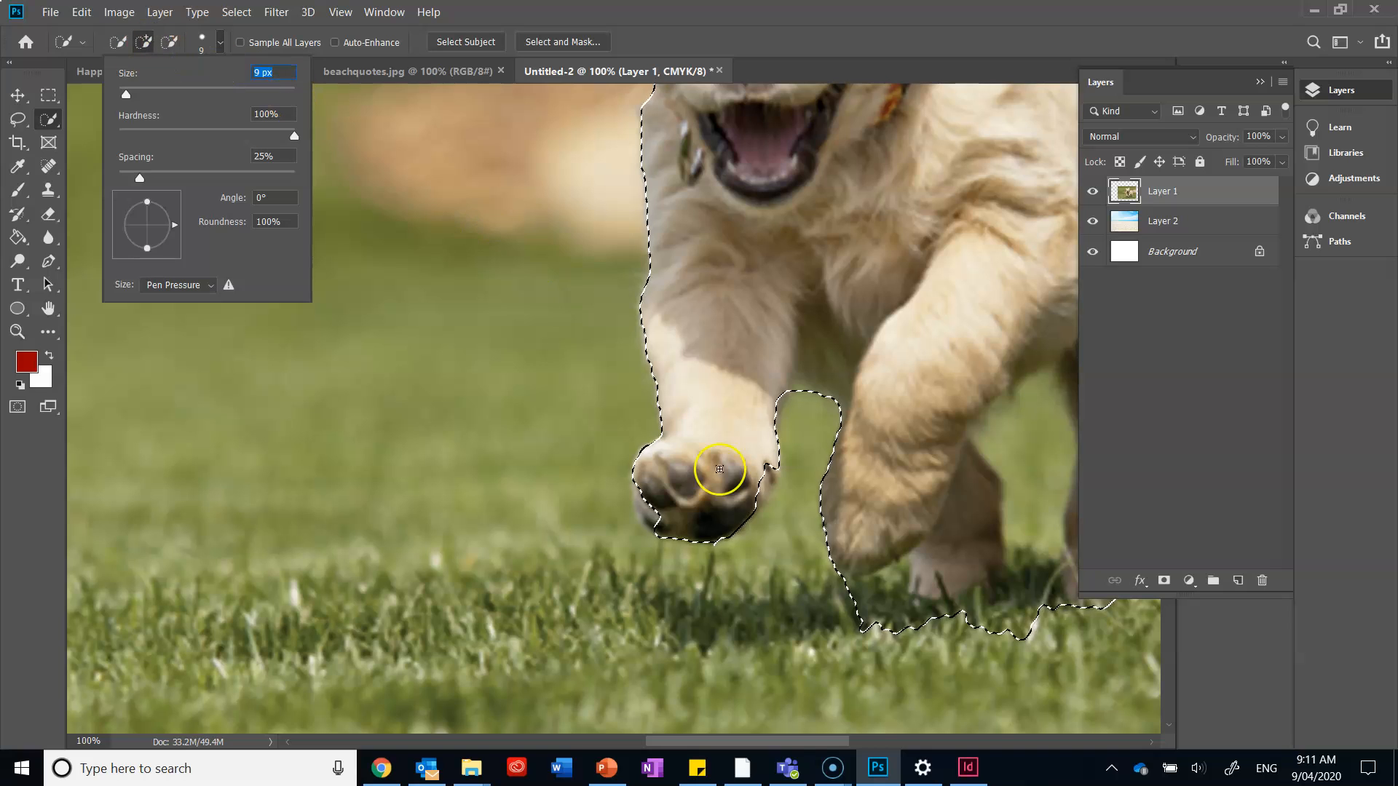
pyautogui.click(649, 516)
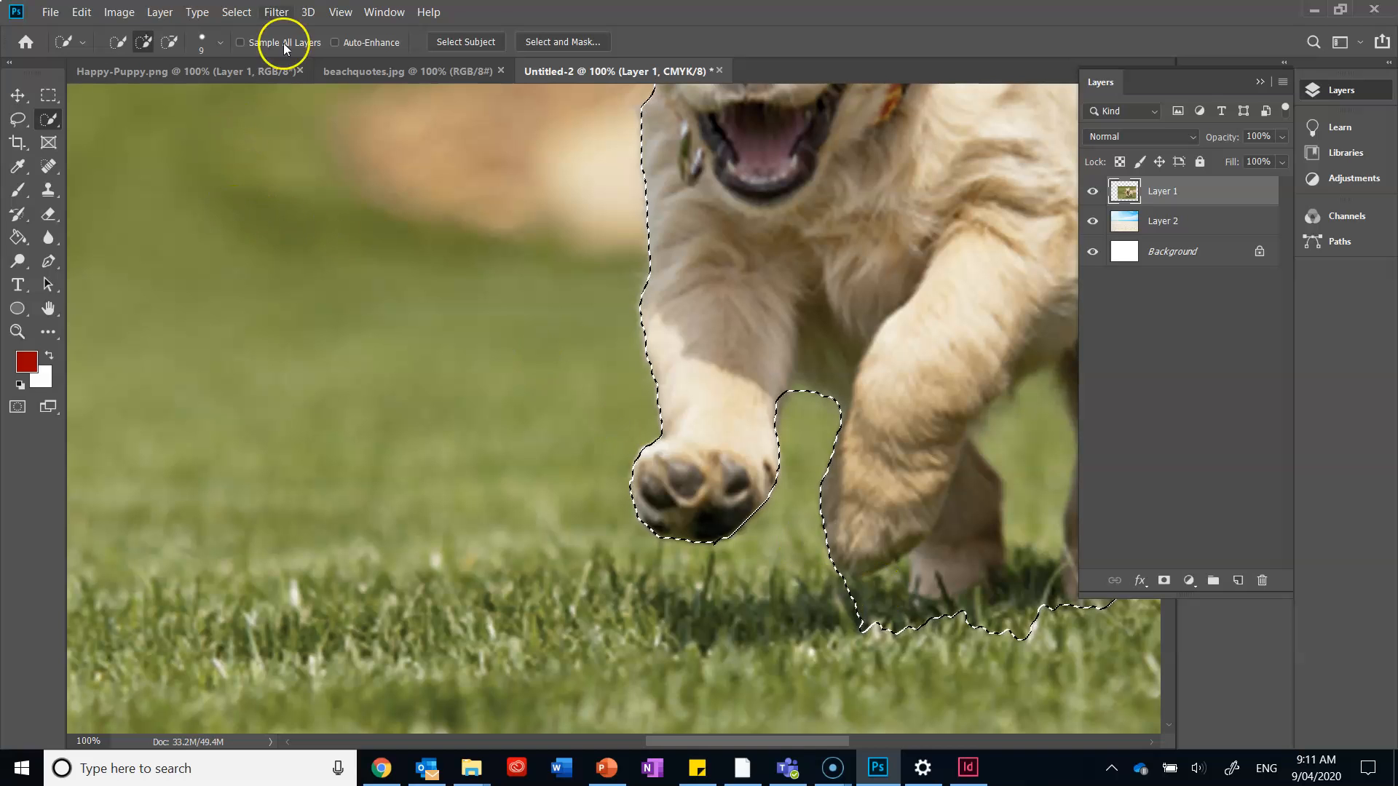
# Subtract the grass beneath the paws and between the hind legs from the selection with a 25 px brush.
pyautogui.click(169, 41)
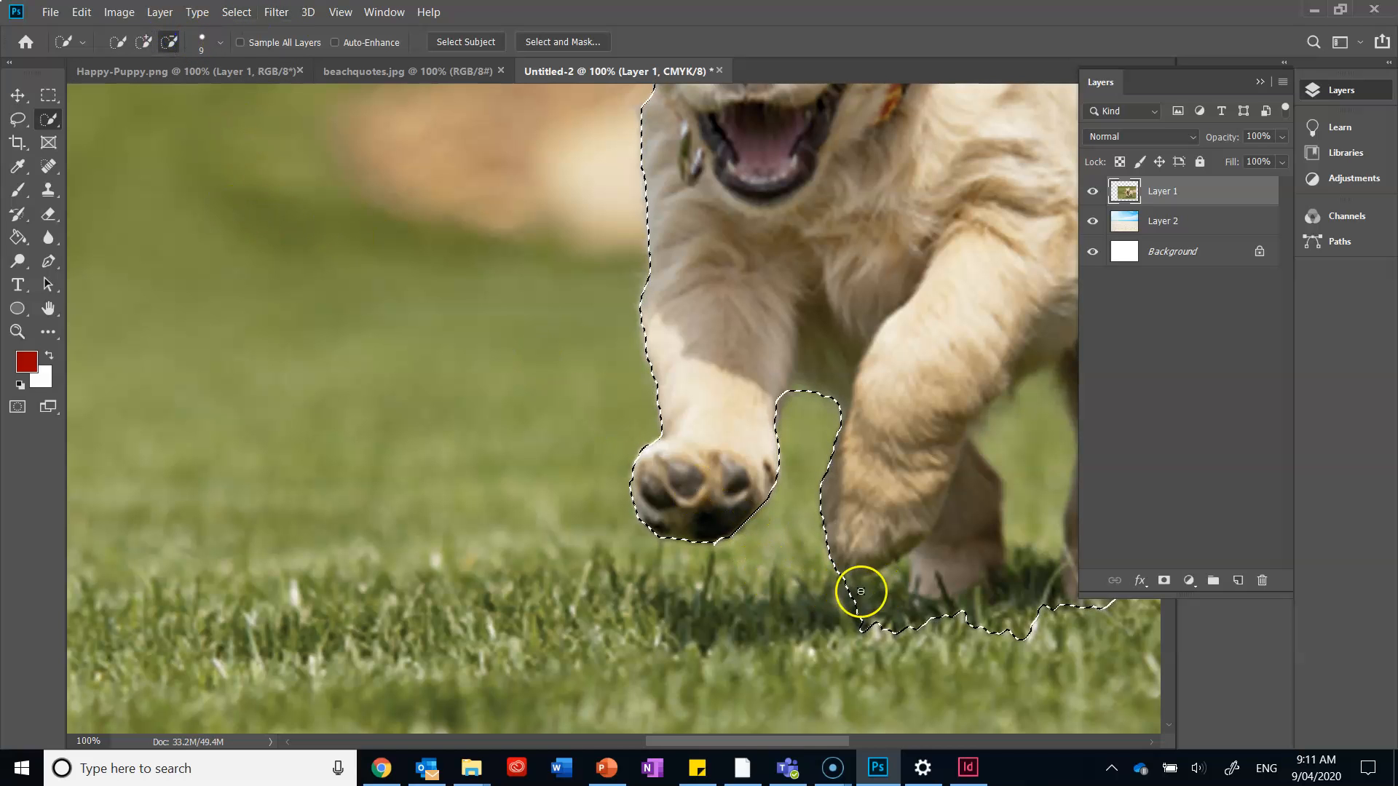
pyautogui.click(220, 41)
pyautogui.click(183, 94)
pyautogui.click(161, 91)
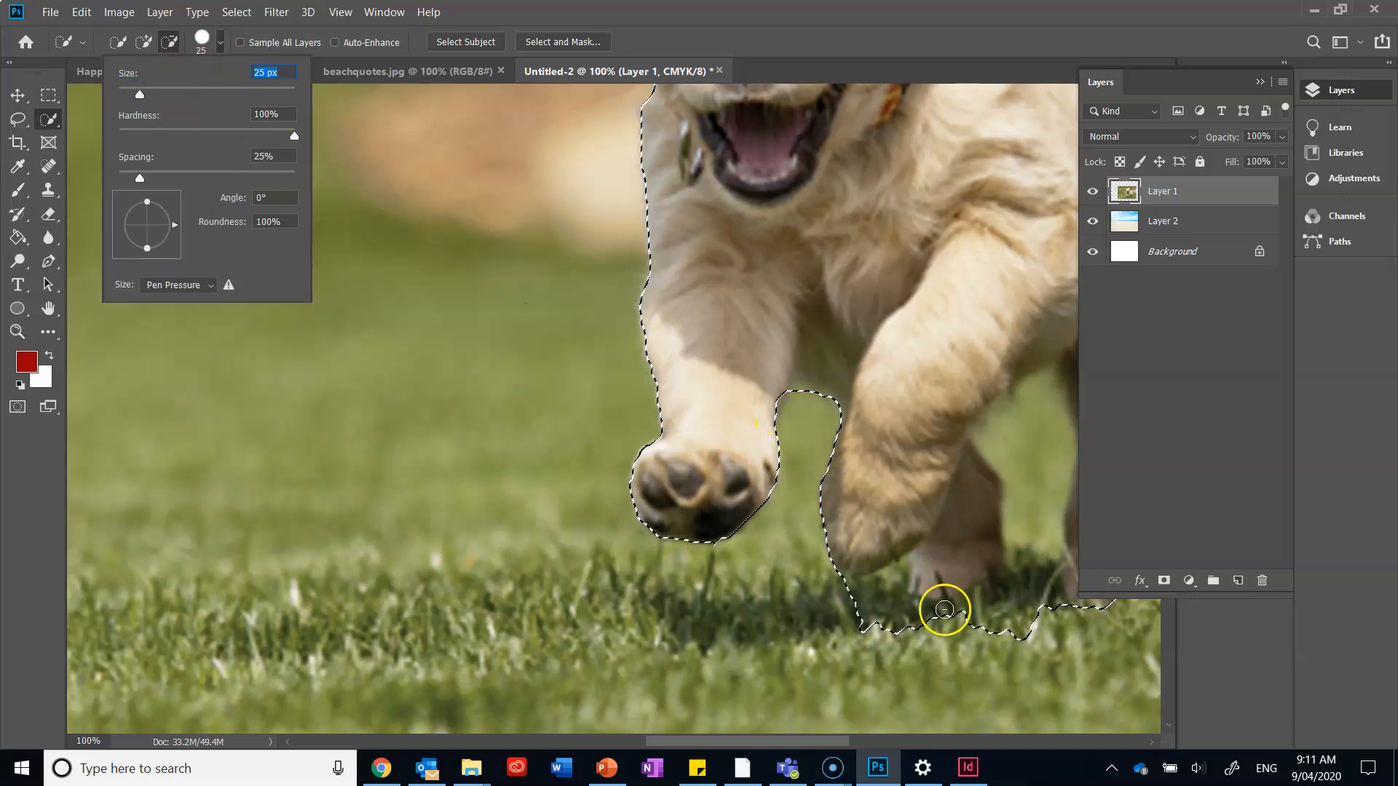
pyautogui.click(862, 607)
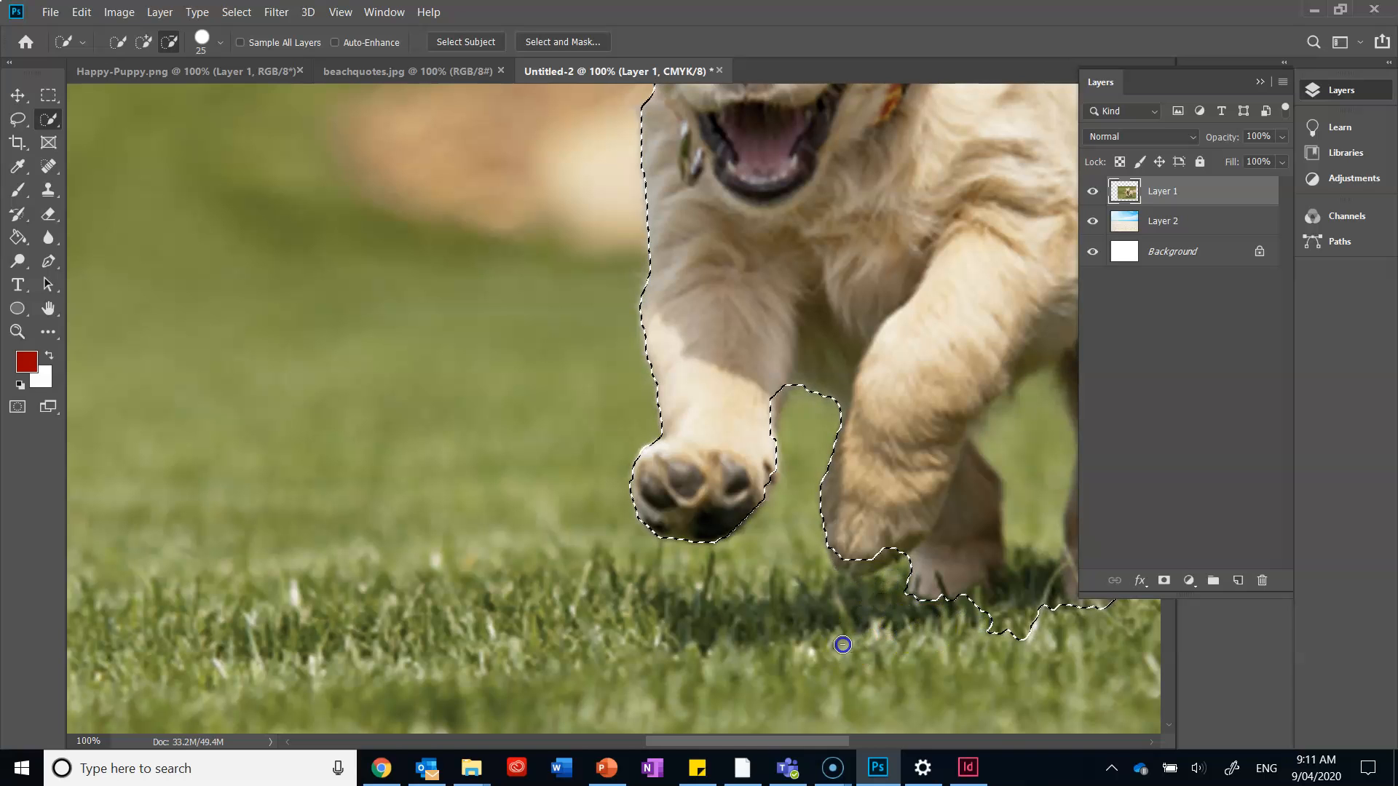
pyautogui.moveTo(800, 743); pyautogui.dragTo(863, 742)
pyautogui.moveTo(709, 406)
pyautogui.mouseDown()
pyautogui.moveTo(701, 566)
pyautogui.moveTo(722, 617)
pyautogui.mouseUp()
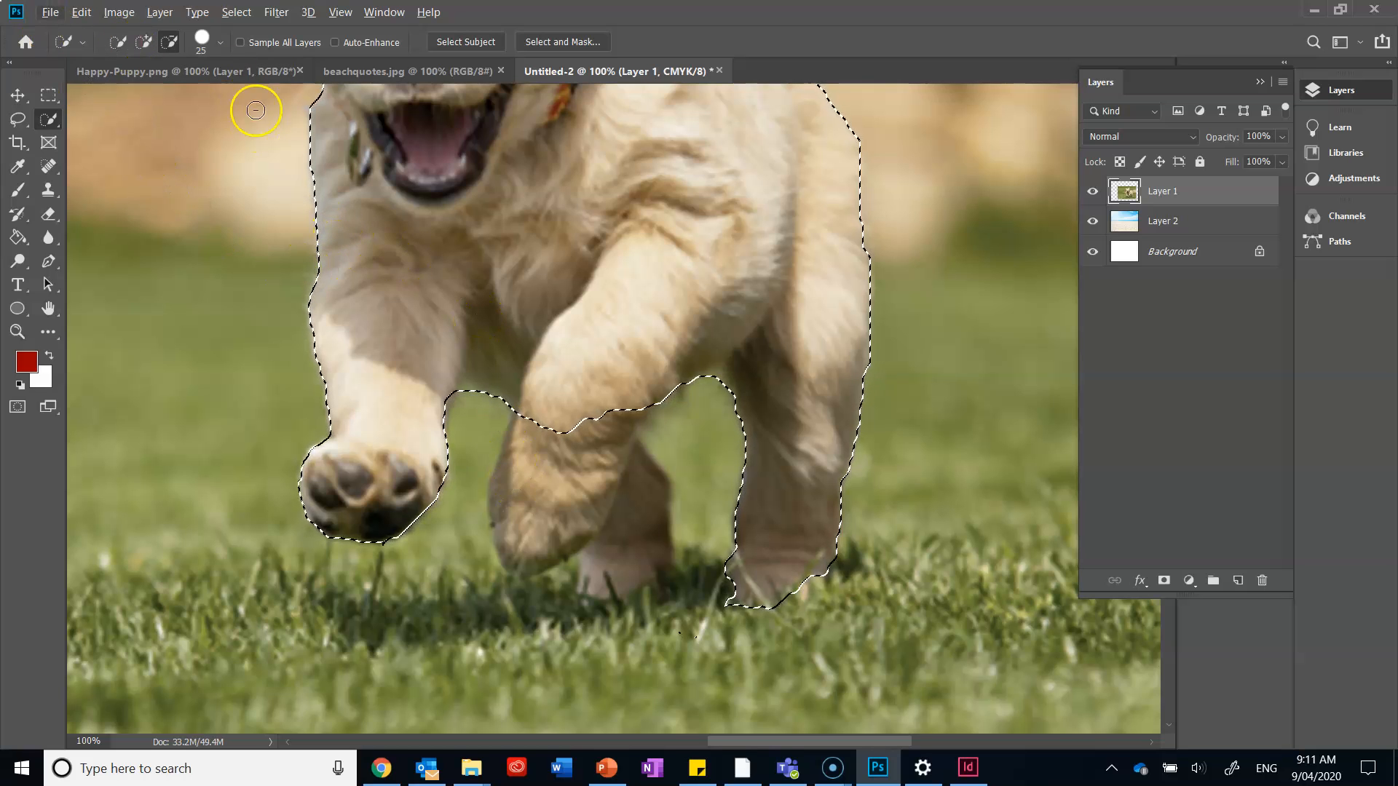
# Add the missing lower legs in the middle and the dark edge behind the puppy's ear to the selection.
pyautogui.click(143, 41)
pyautogui.moveTo(524, 431)
pyautogui.mouseDown()
pyautogui.moveTo(560, 453)
pyautogui.moveTo(520, 536)
pyautogui.moveTo(598, 509)
pyautogui.moveTo(619, 511)
pyautogui.moveTo(620, 527)
pyautogui.moveTo(533, 558)
pyautogui.mouseUp()
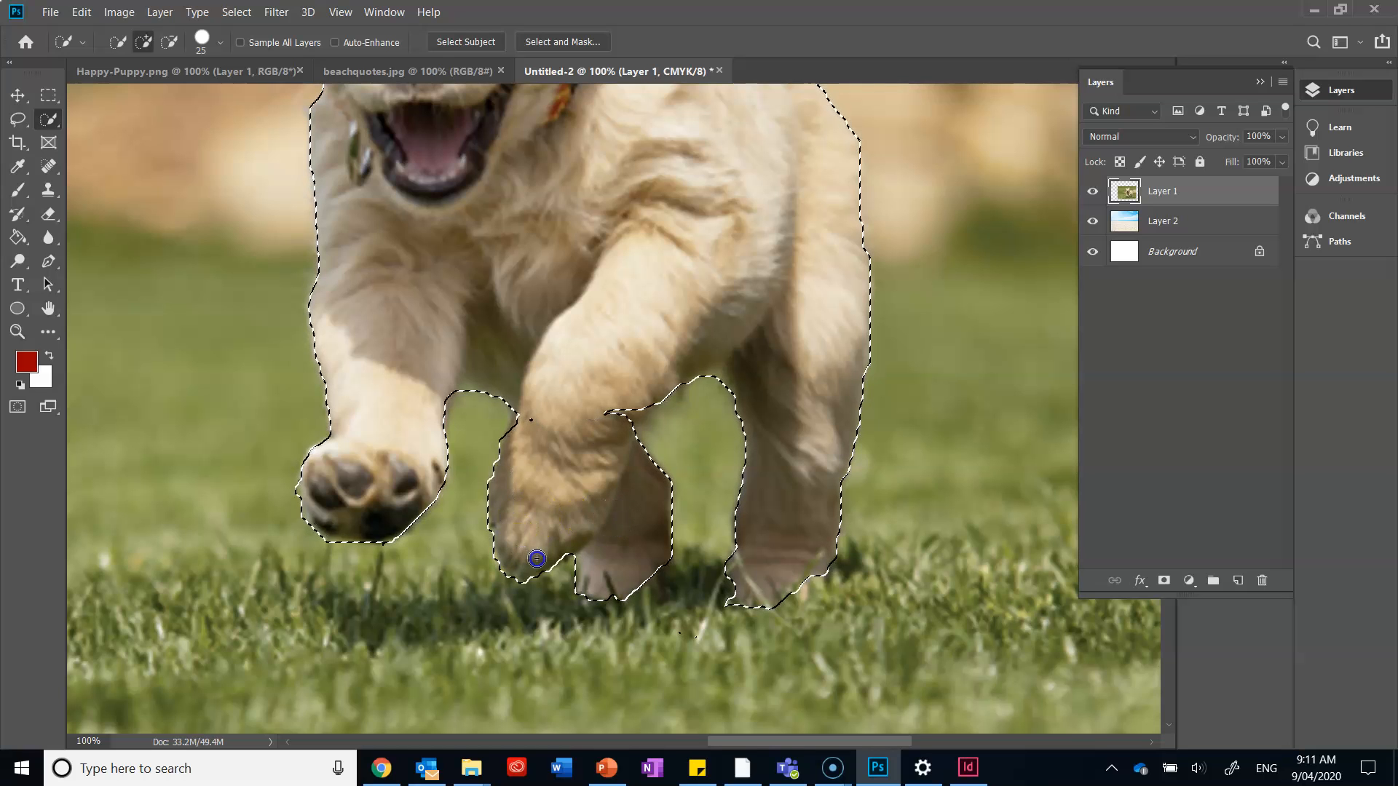
pyautogui.scroll(10, 627, 271)
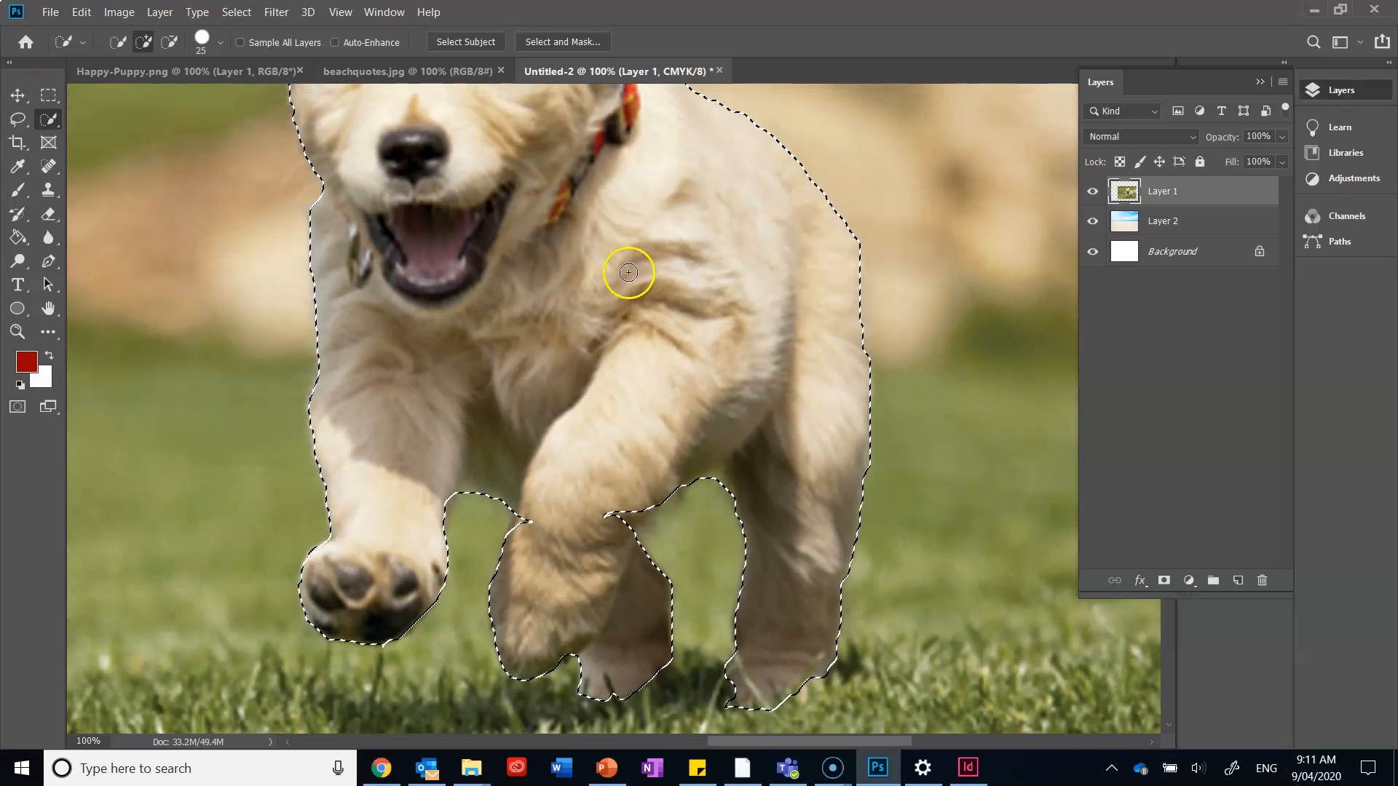
pyautogui.scroll(4, 540, 615)
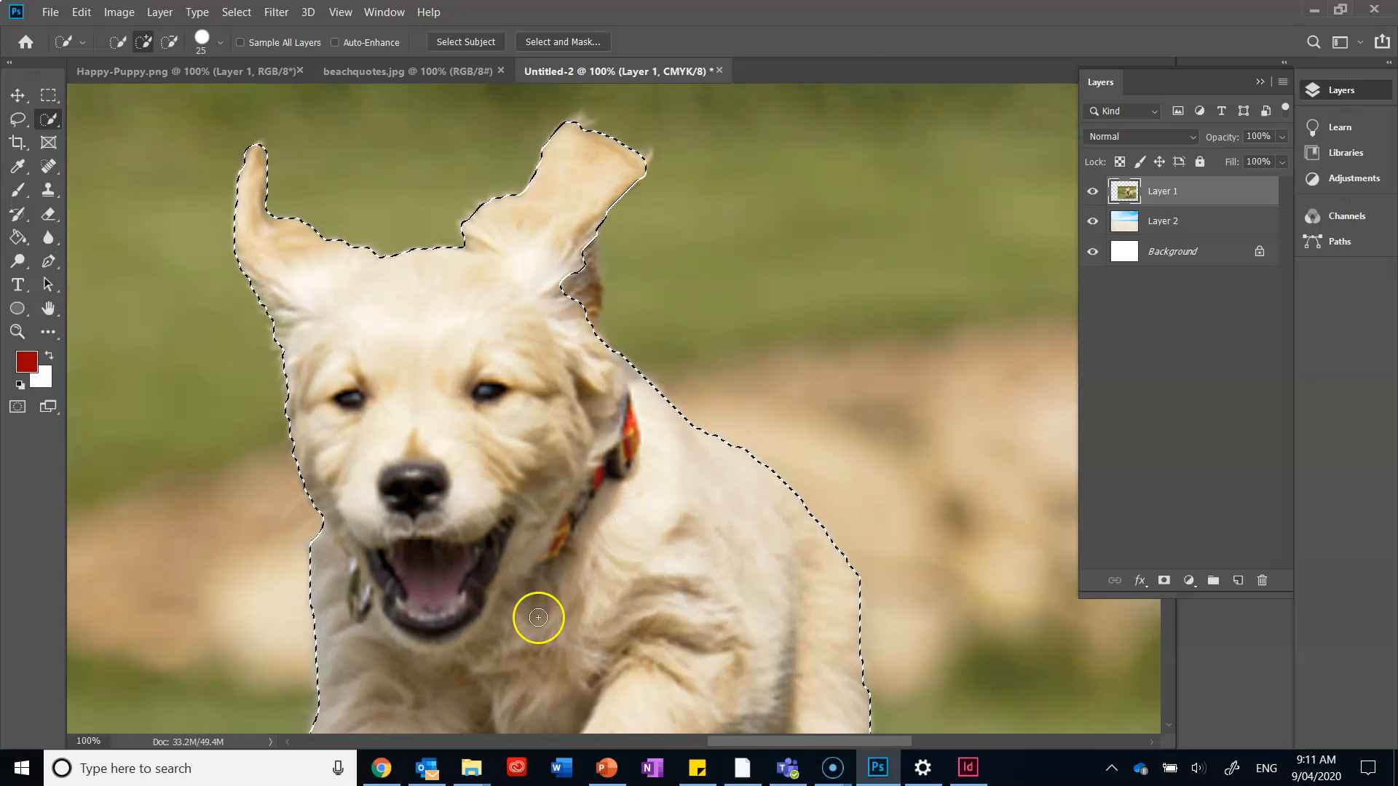
pyautogui.moveTo(492, 253)
pyautogui.mouseDown()
pyautogui.moveTo(578, 253)
pyautogui.moveTo(586, 298)
pyautogui.moveTo(586, 248)
pyautogui.mouseUp()
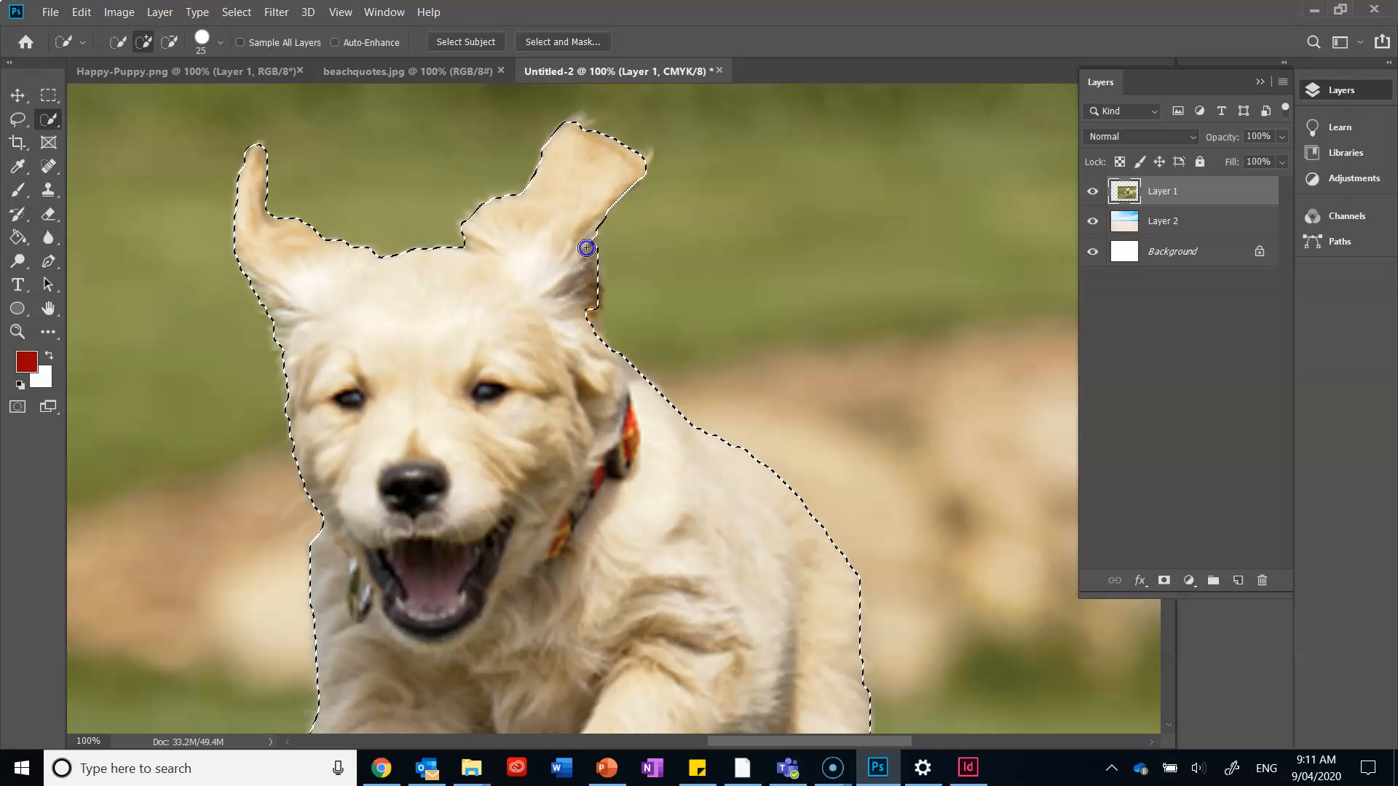
# Open the puppy selection in Select and Mask and set the view mode to Overlay to check its edges down to the paws.
pyautogui.rightClick(583, 442)
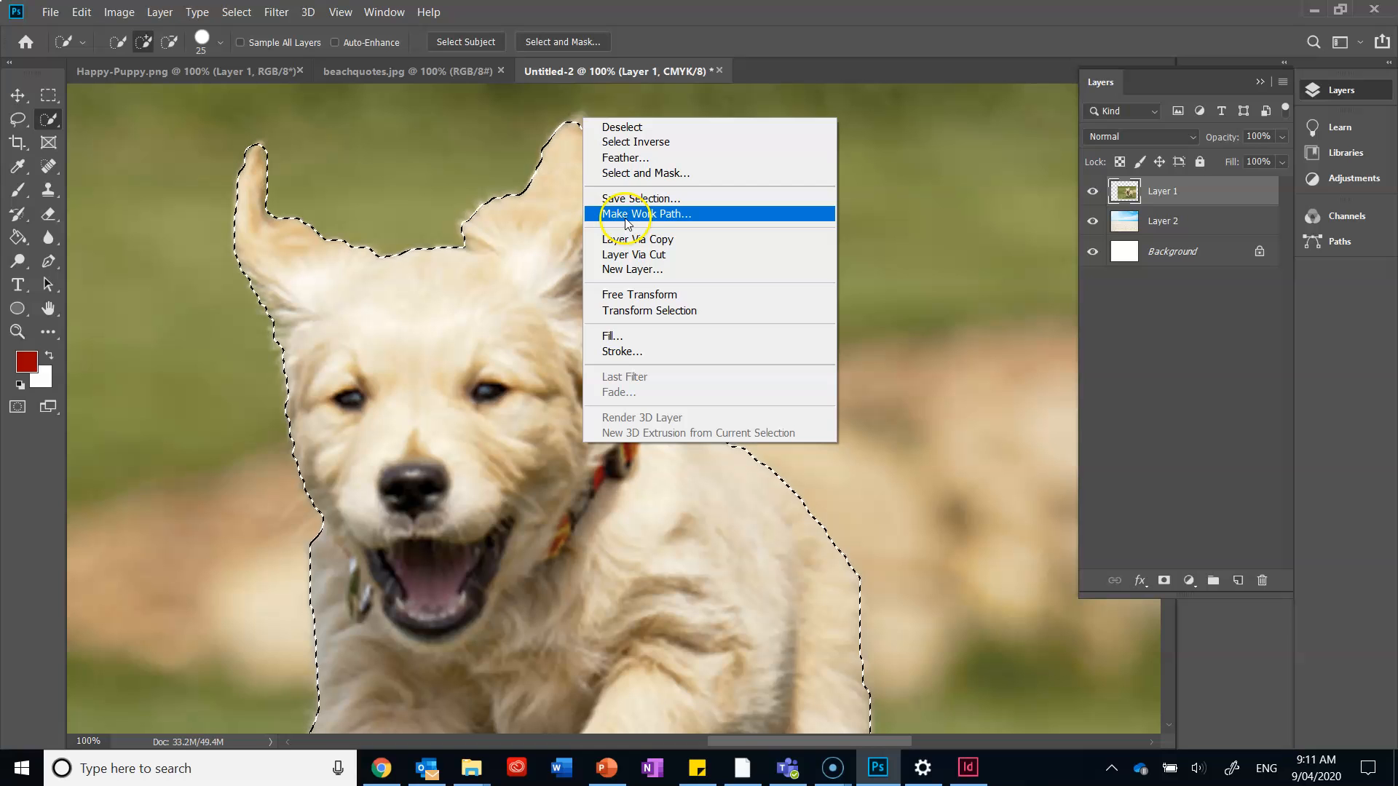
pyautogui.click(631, 174)
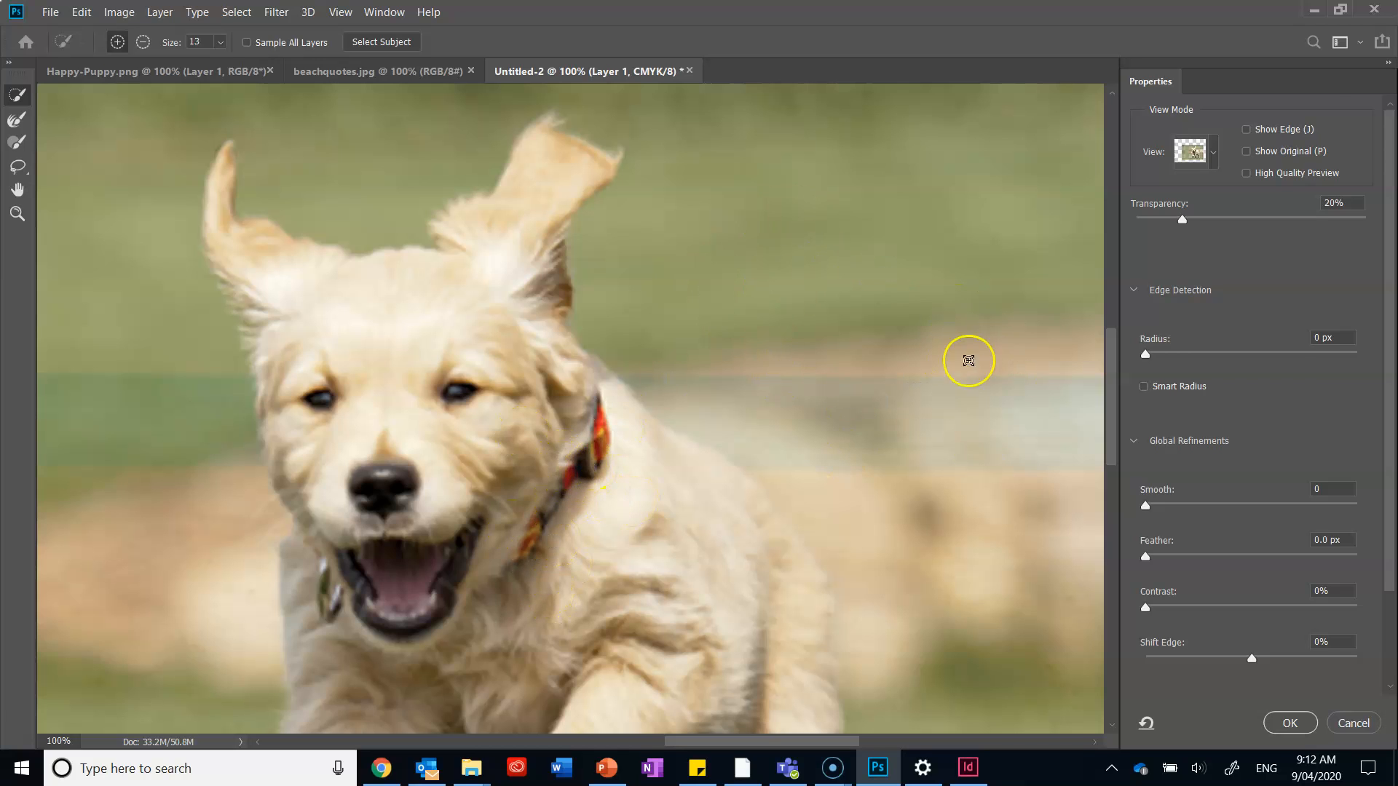
pyautogui.click(1215, 152)
pyautogui.click(1143, 277)
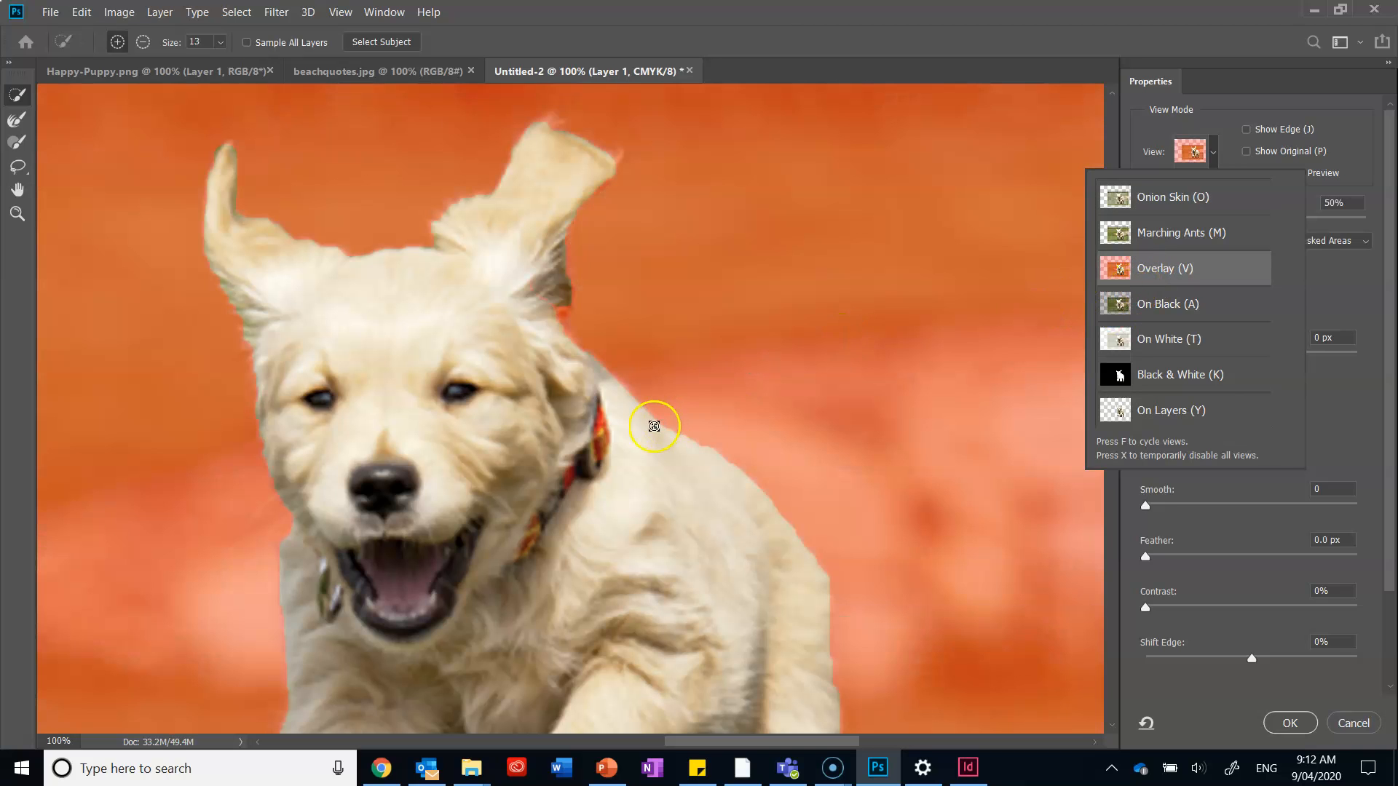
pyautogui.scroll(-5, 649, 418)
pyautogui.scroll(-4, 673, 424)
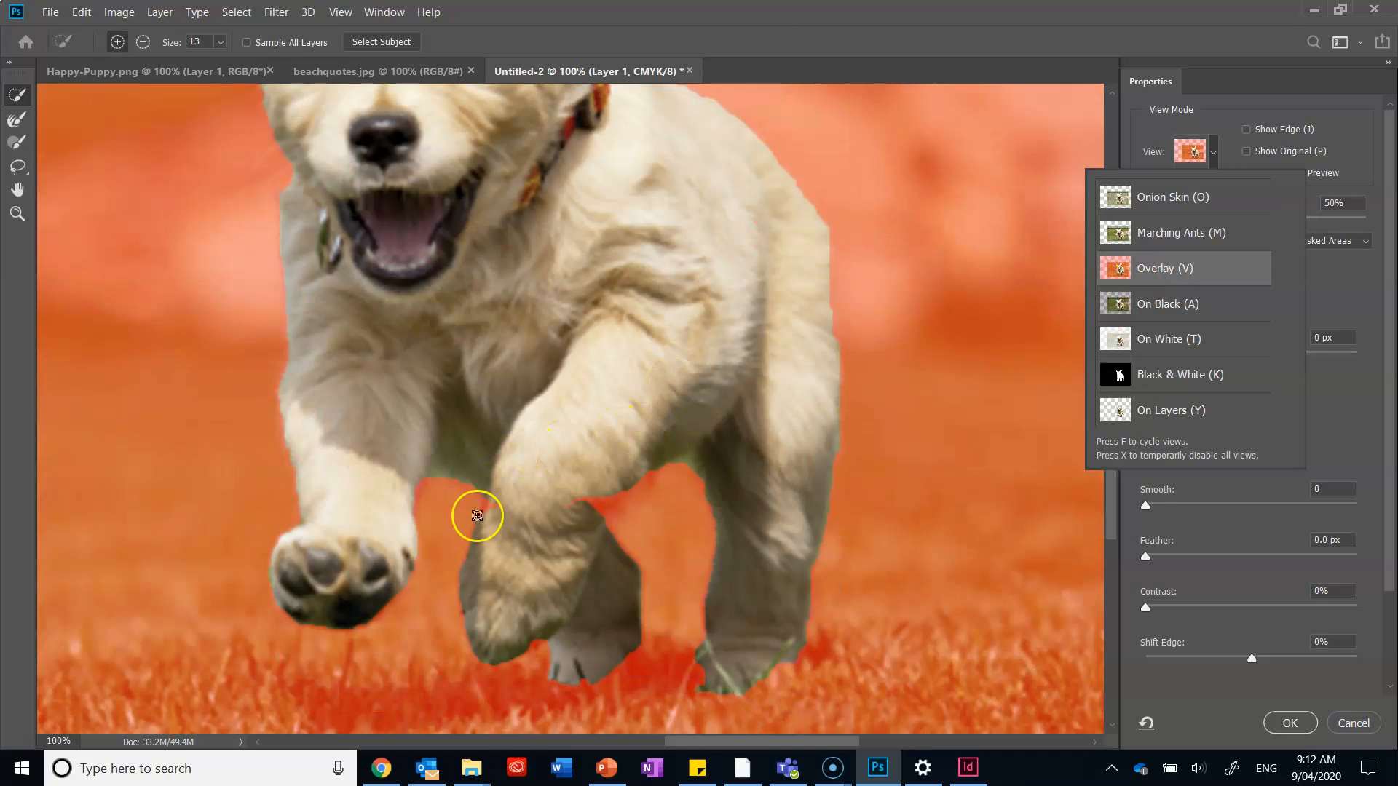
# Refine the fur at the tip, side and base of the puppy's raised ear with the Refine Edge Brush at 13 px.
pyautogui.moveTo(495, 516)
pyautogui.mouseDown()
pyautogui.moveTo(526, 498)
pyautogui.moveTo(584, 519)
pyautogui.moveTo(613, 504)
pyautogui.mouseUp()
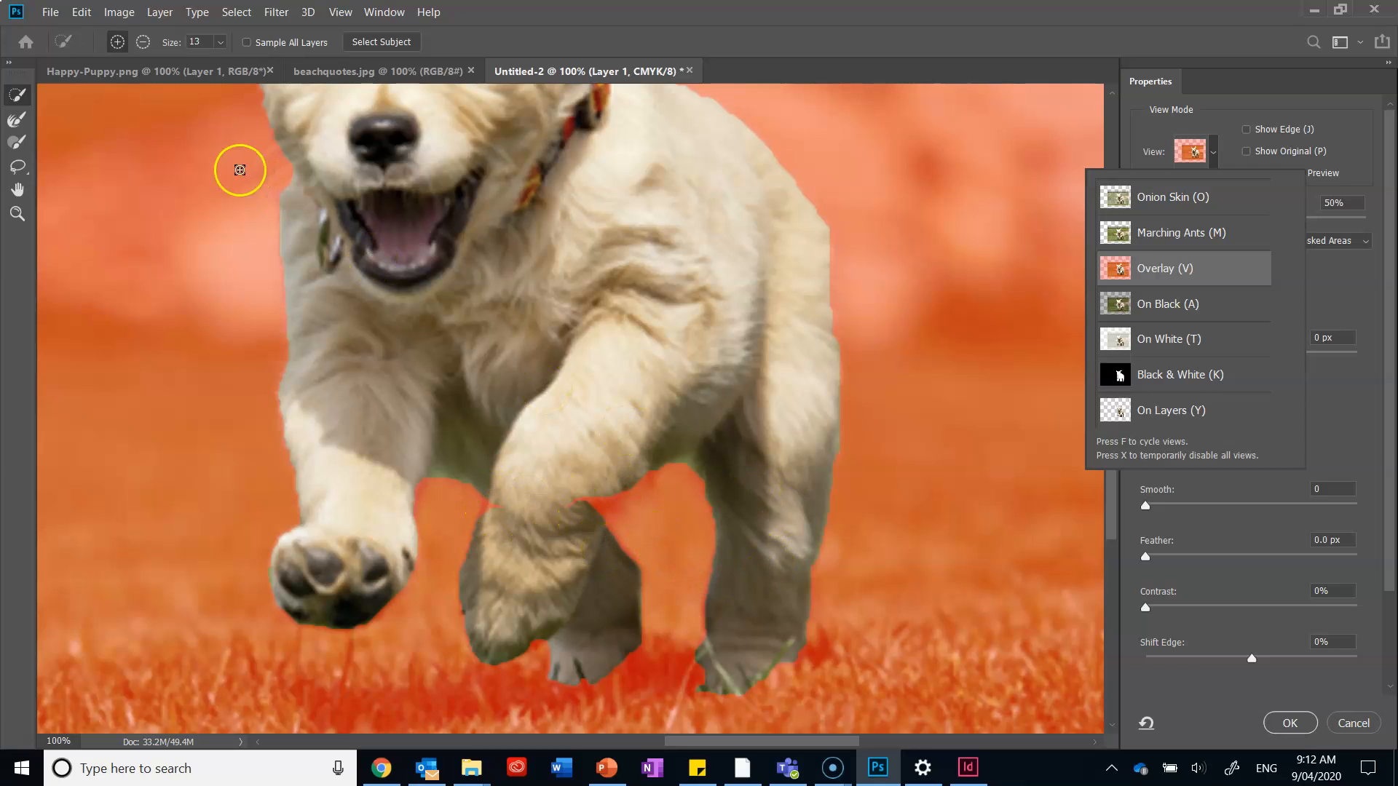
pyautogui.click(24, 121)
pyautogui.click(14, 122)
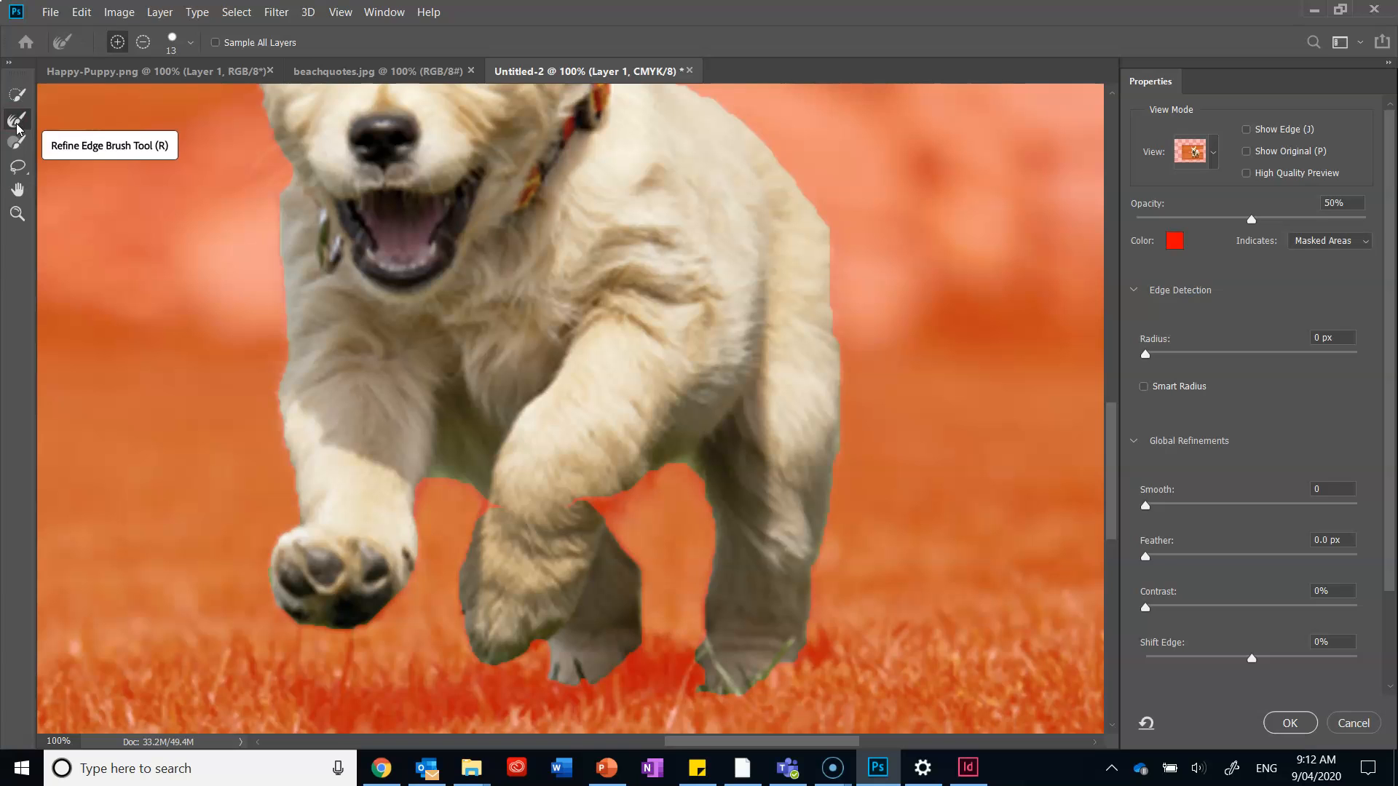
pyautogui.scroll(5, 394, 231)
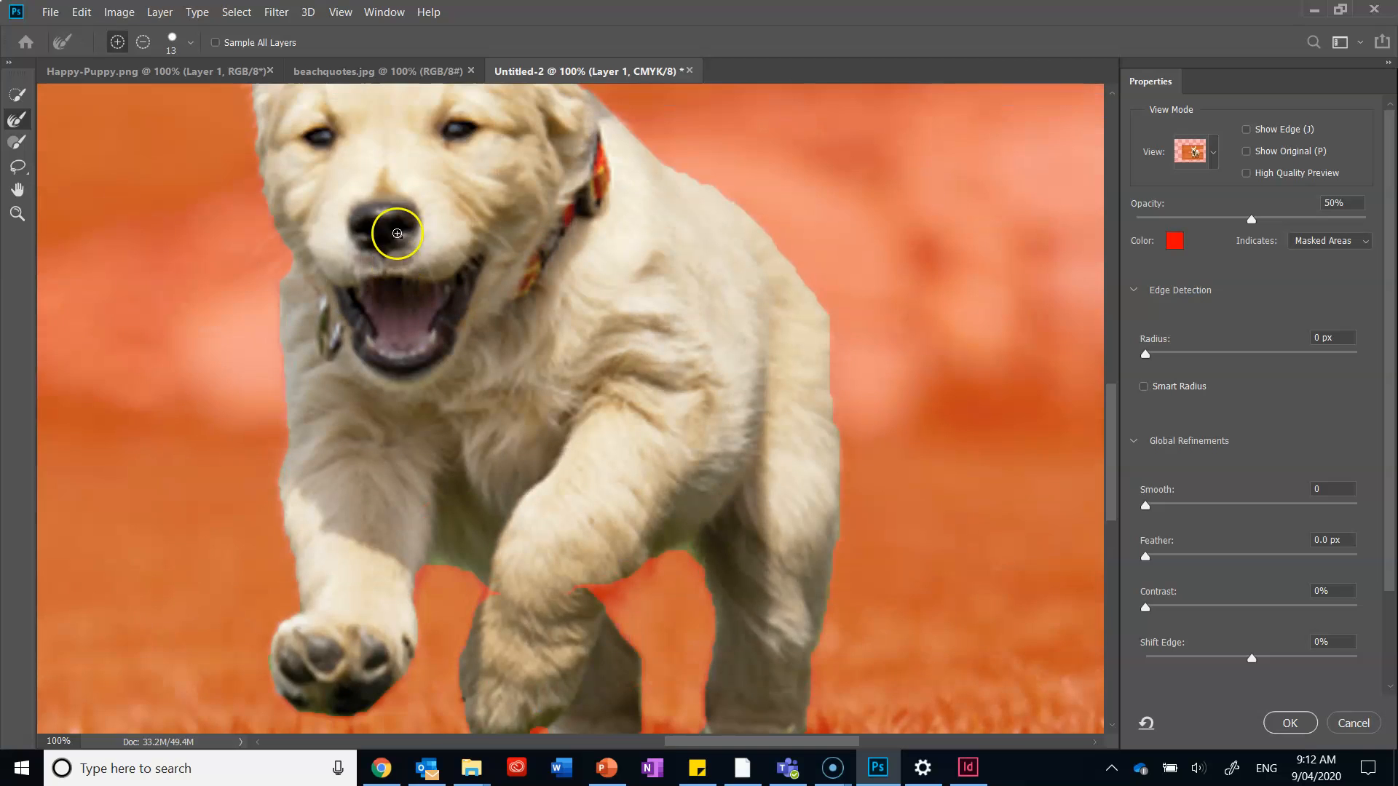
pyautogui.scroll(3, 514, 261)
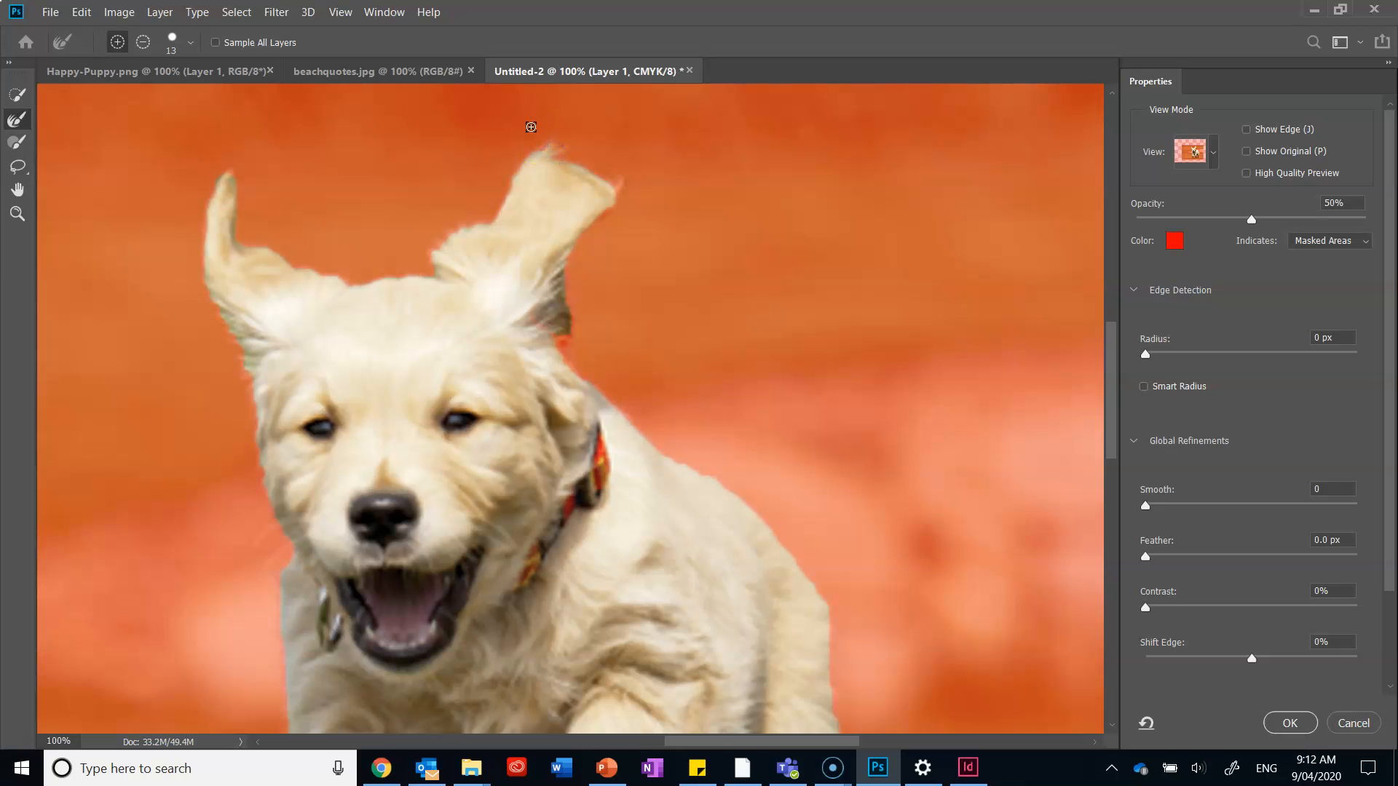
pyautogui.hotkey('ctrl', '+')
pyautogui.scroll(10, 539, 222)
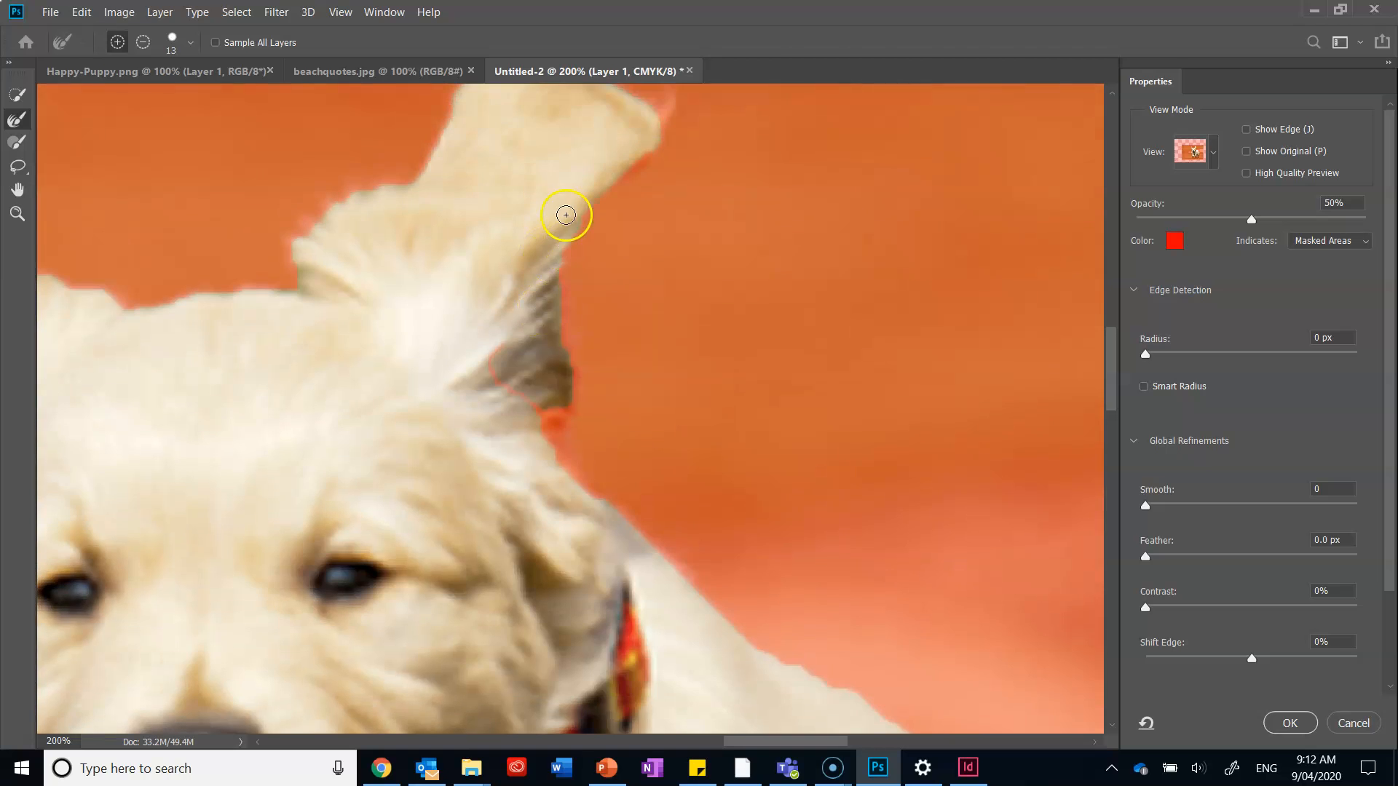
pyautogui.moveTo(591, 234)
pyautogui.mouseDown()
pyautogui.moveTo(545, 206)
pyautogui.moveTo(511, 218)
pyautogui.mouseUp()
pyautogui.click(560, 221)
pyautogui.moveTo(669, 277)
pyautogui.mouseDown()
pyautogui.moveTo(670, 334)
pyautogui.moveTo(664, 292)
pyautogui.moveTo(673, 333)
pyautogui.moveTo(678, 301)
pyautogui.moveTo(632, 274)
pyautogui.mouseUp()
pyautogui.moveTo(561, 549); pyautogui.dragTo(561, 484)
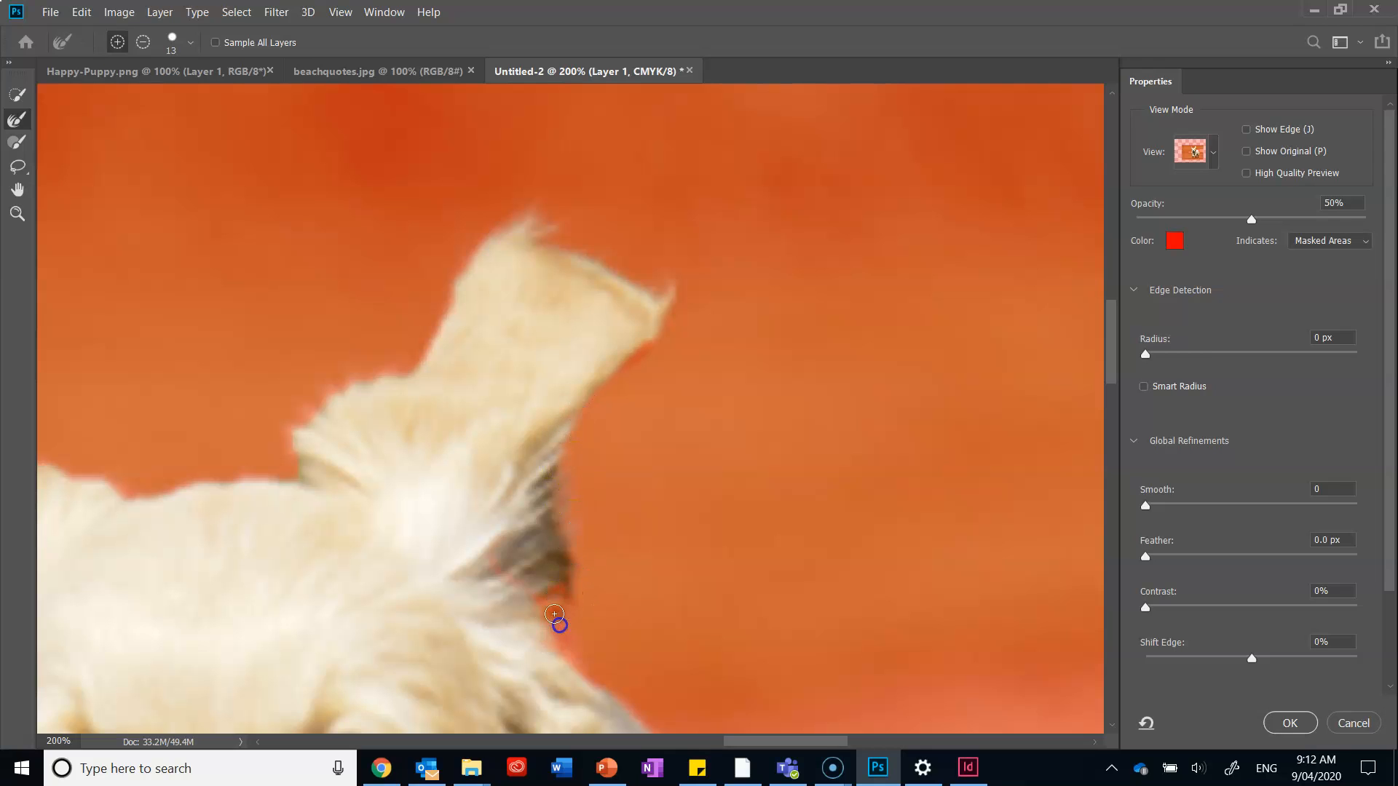
# Try to add the missing dark fur at the base of the raised ear with the Quick Selection and Brush tools at 13 px.
pyautogui.click(18, 95)
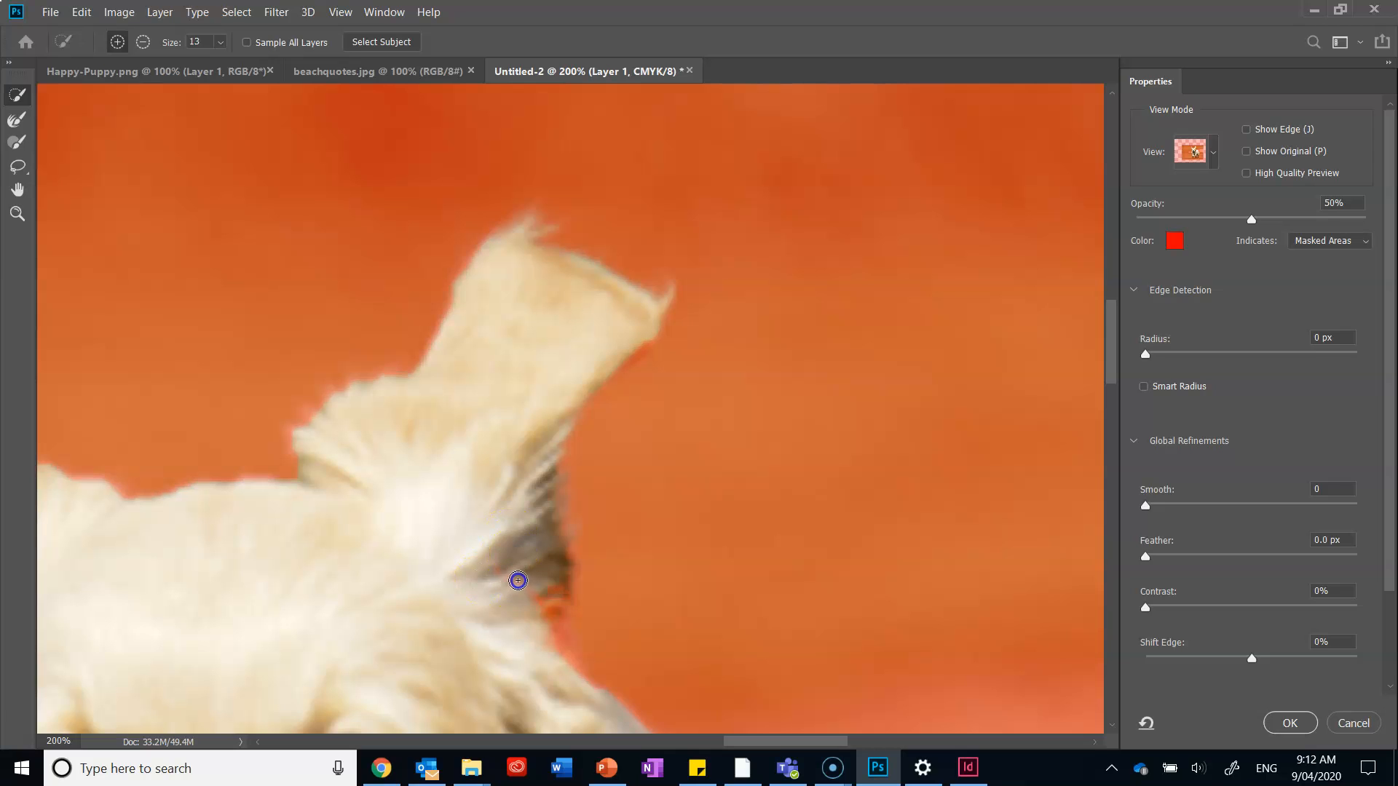
pyautogui.moveTo(552, 646)
pyautogui.mouseDown()
pyautogui.moveTo(565, 666)
pyautogui.moveTo(569, 613)
pyautogui.mouseUp()
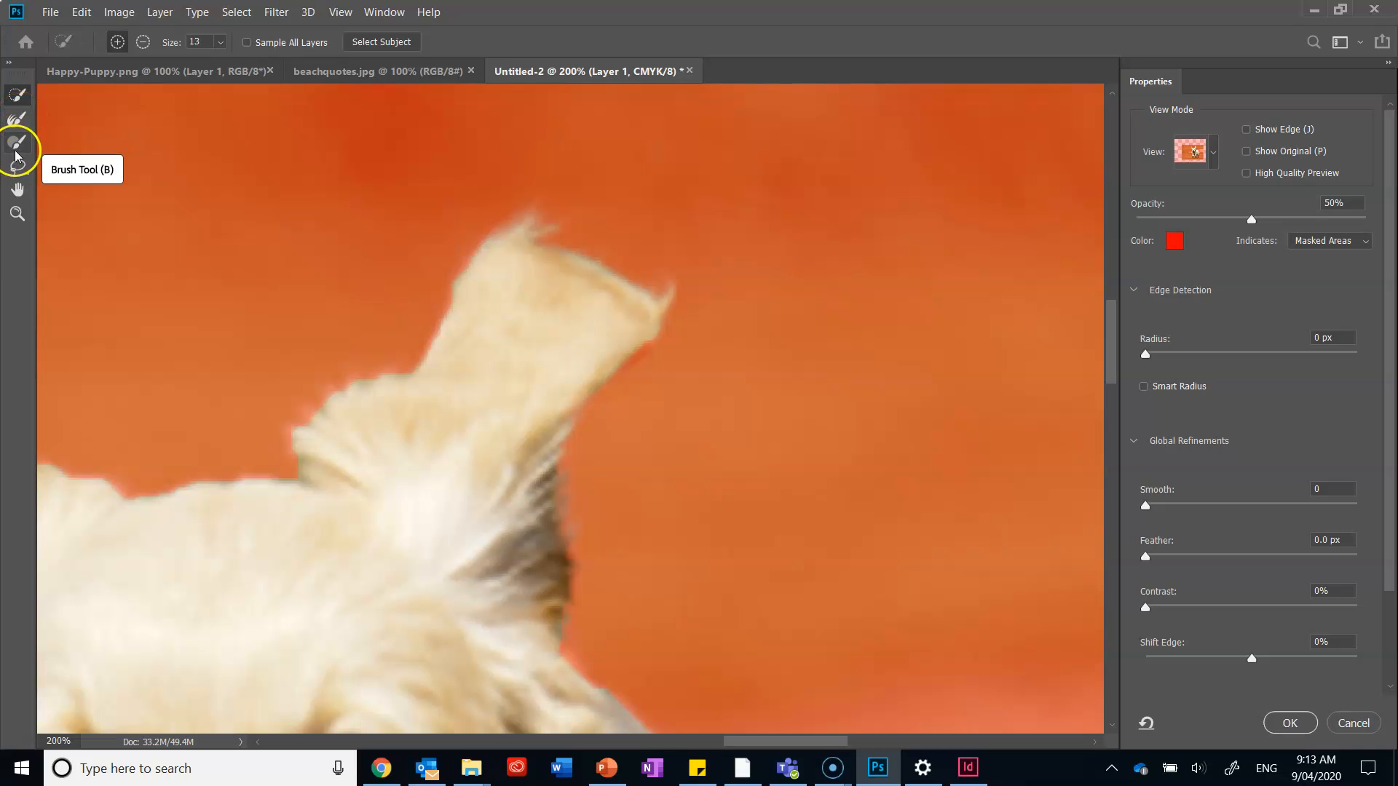
pyautogui.click(16, 151)
pyautogui.scroll(-5, 515, 291)
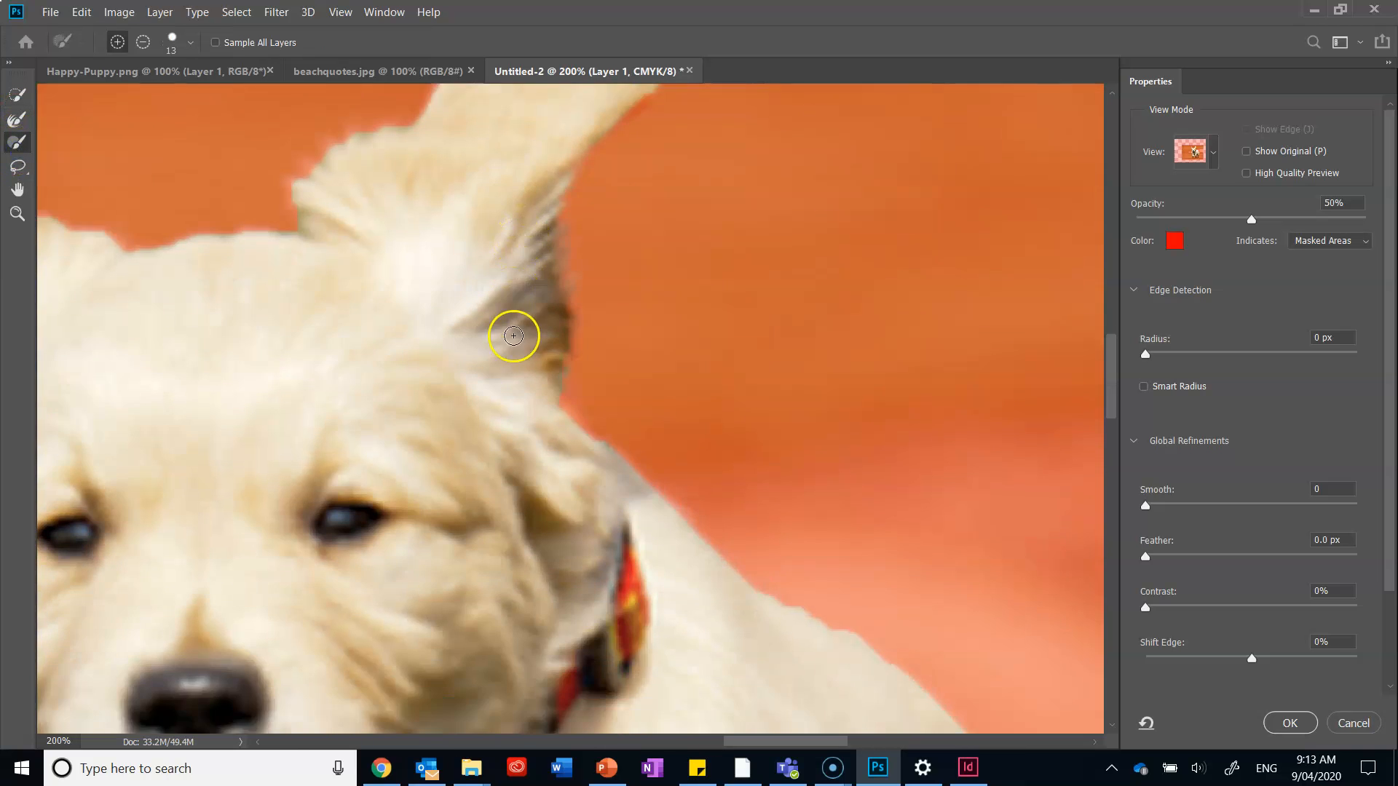
pyautogui.scroll(-1, 513, 336)
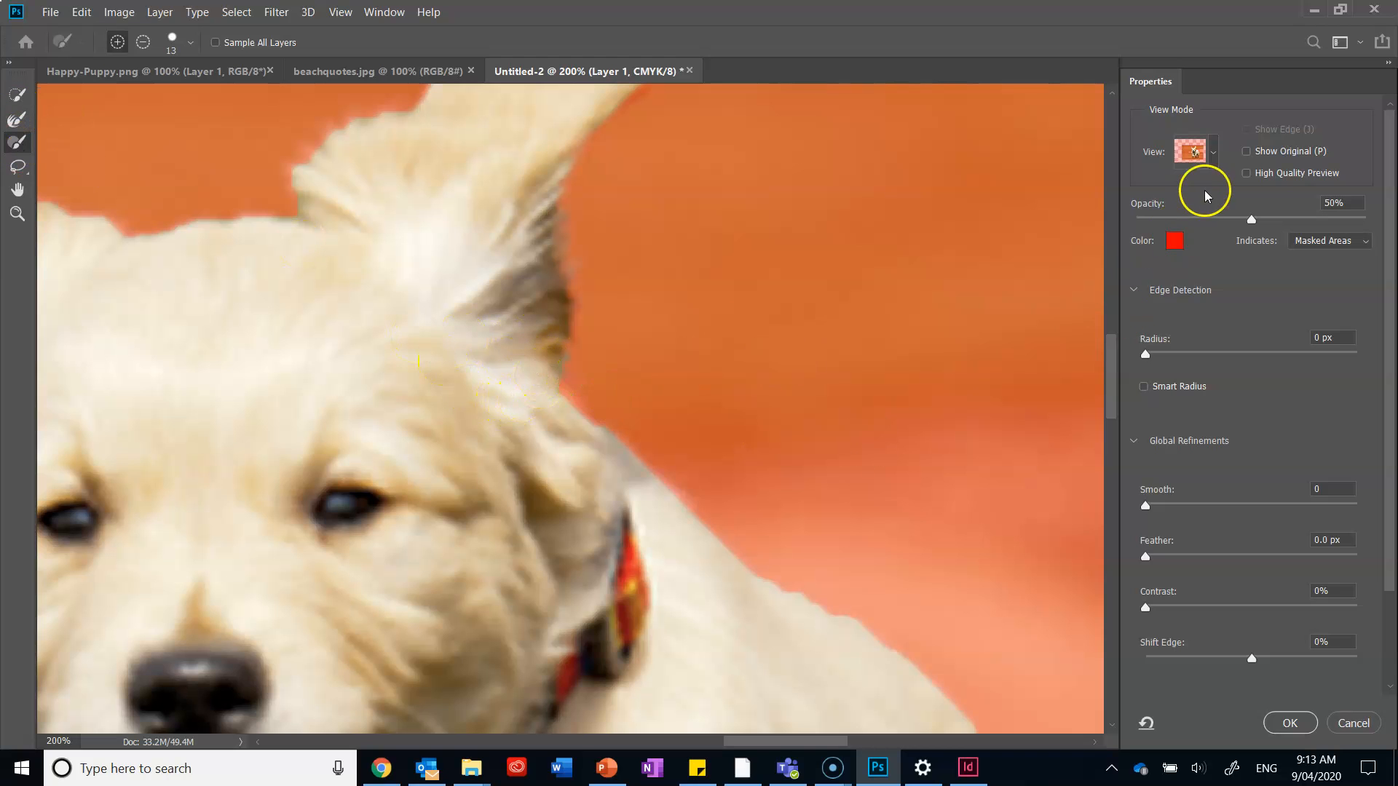
pyautogui.scroll(-10, 640, 381)
pyautogui.scroll(-4, 619, 349)
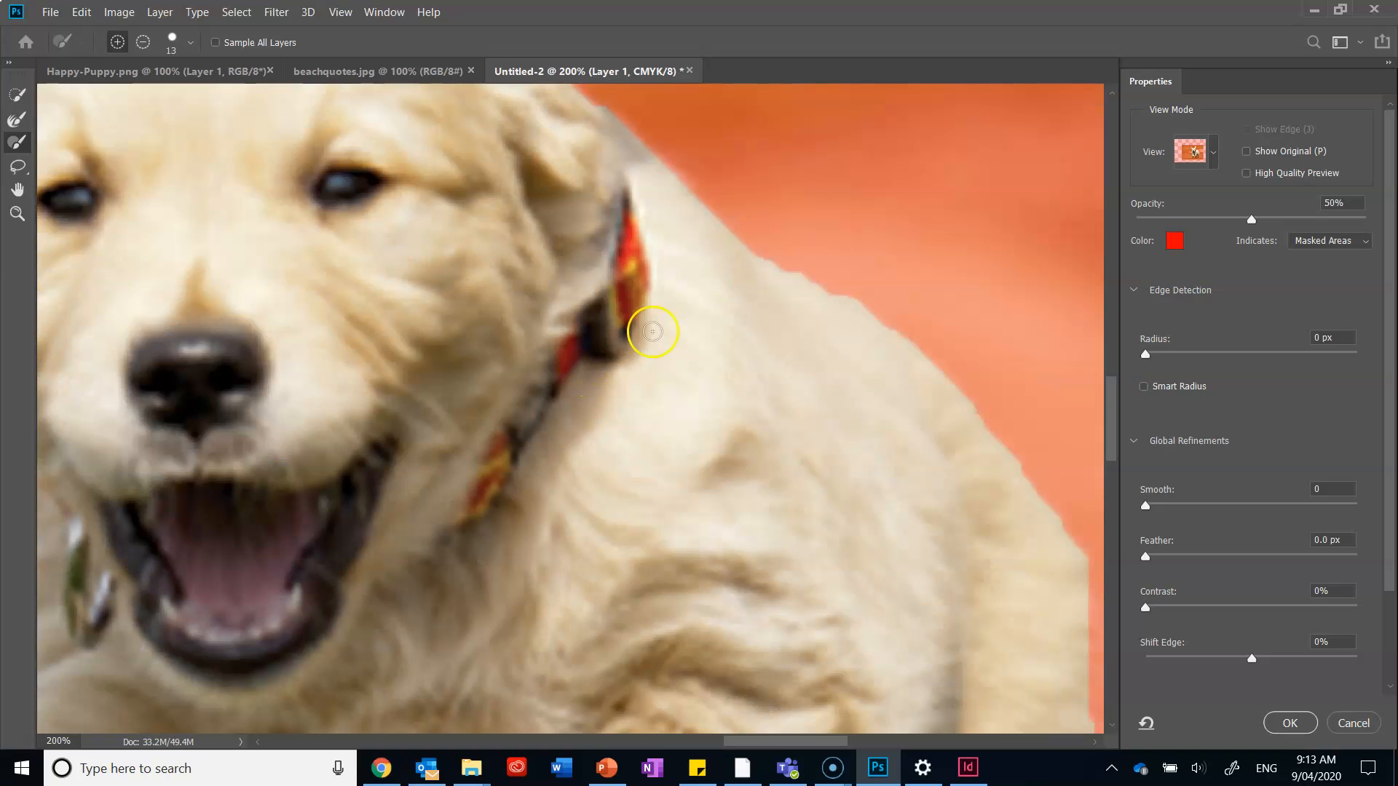
pyautogui.scroll(13, 665, 321)
pyautogui.moveTo(562, 341); pyautogui.dragTo(556, 352)
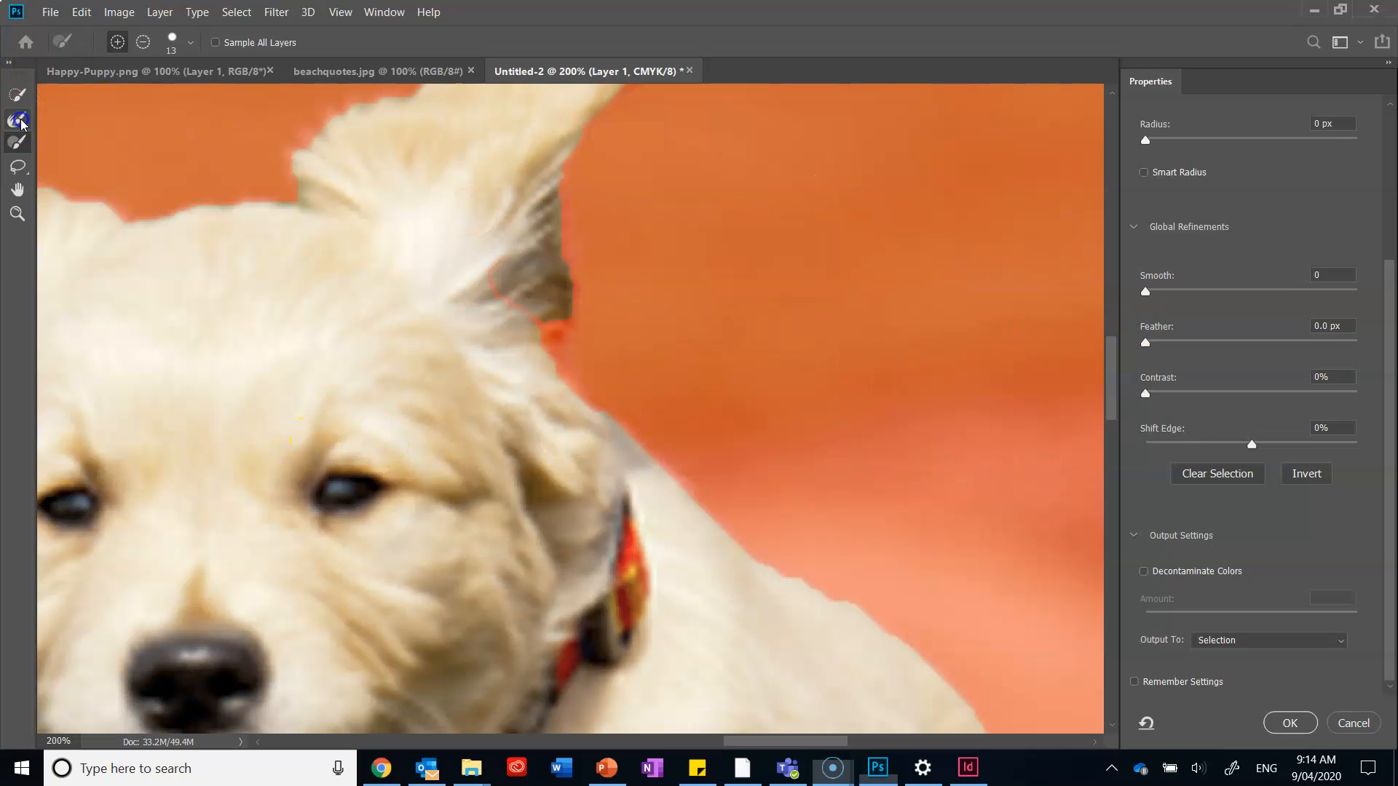
# Add the missing dark fur at the base of the raised ear with the 13 px Quick Selection tool and check the edges down to the paws.
pyautogui.click(18, 96)
pyautogui.moveTo(500, 257)
pyautogui.mouseDown()
pyautogui.moveTo(515, 321)
pyautogui.moveTo(575, 395)
pyautogui.moveTo(544, 303)
pyautogui.mouseUp()
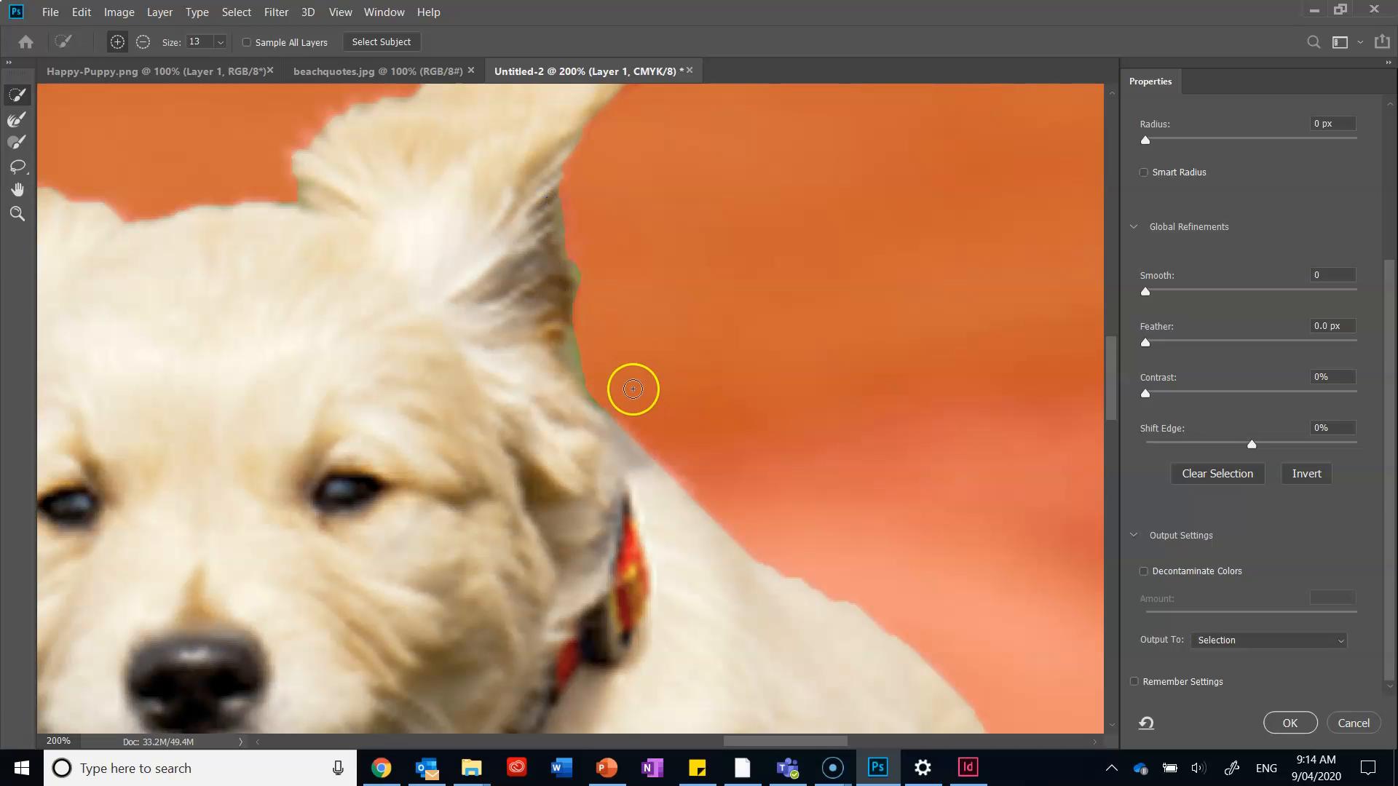
pyautogui.scroll(-5, 632, 394)
pyautogui.scroll(-3, 638, 422)
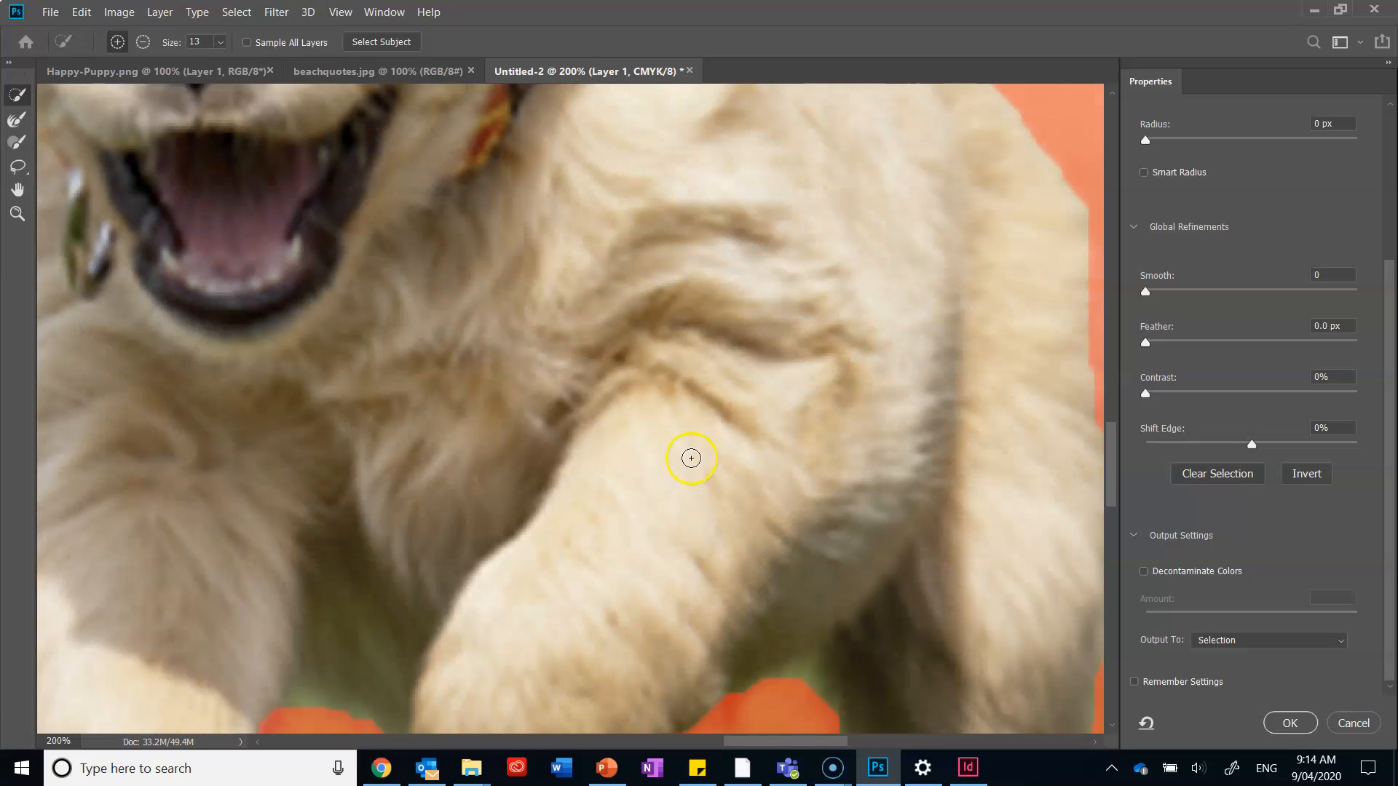
pyautogui.hotkey('ctrl', '-')
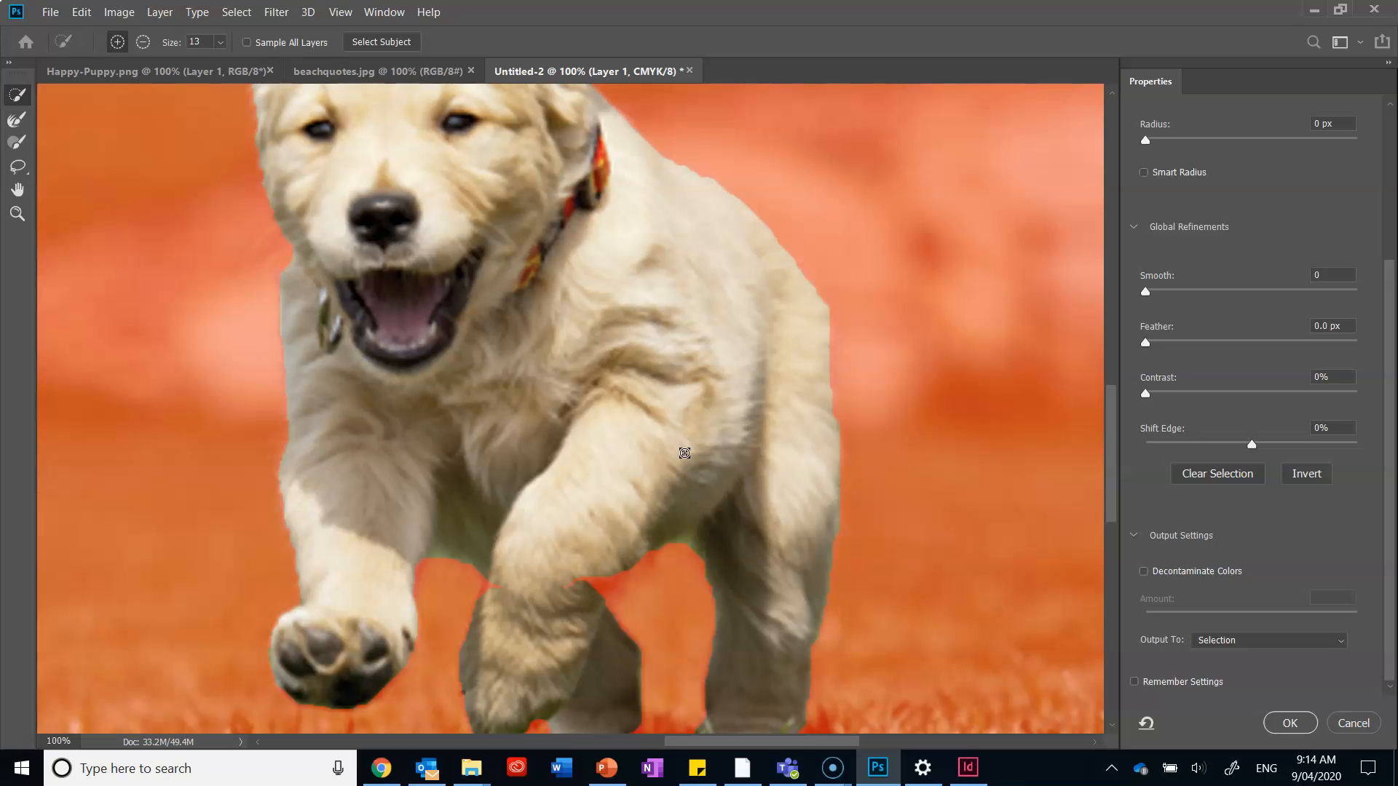
pyautogui.scroll(-1, 584, 272)
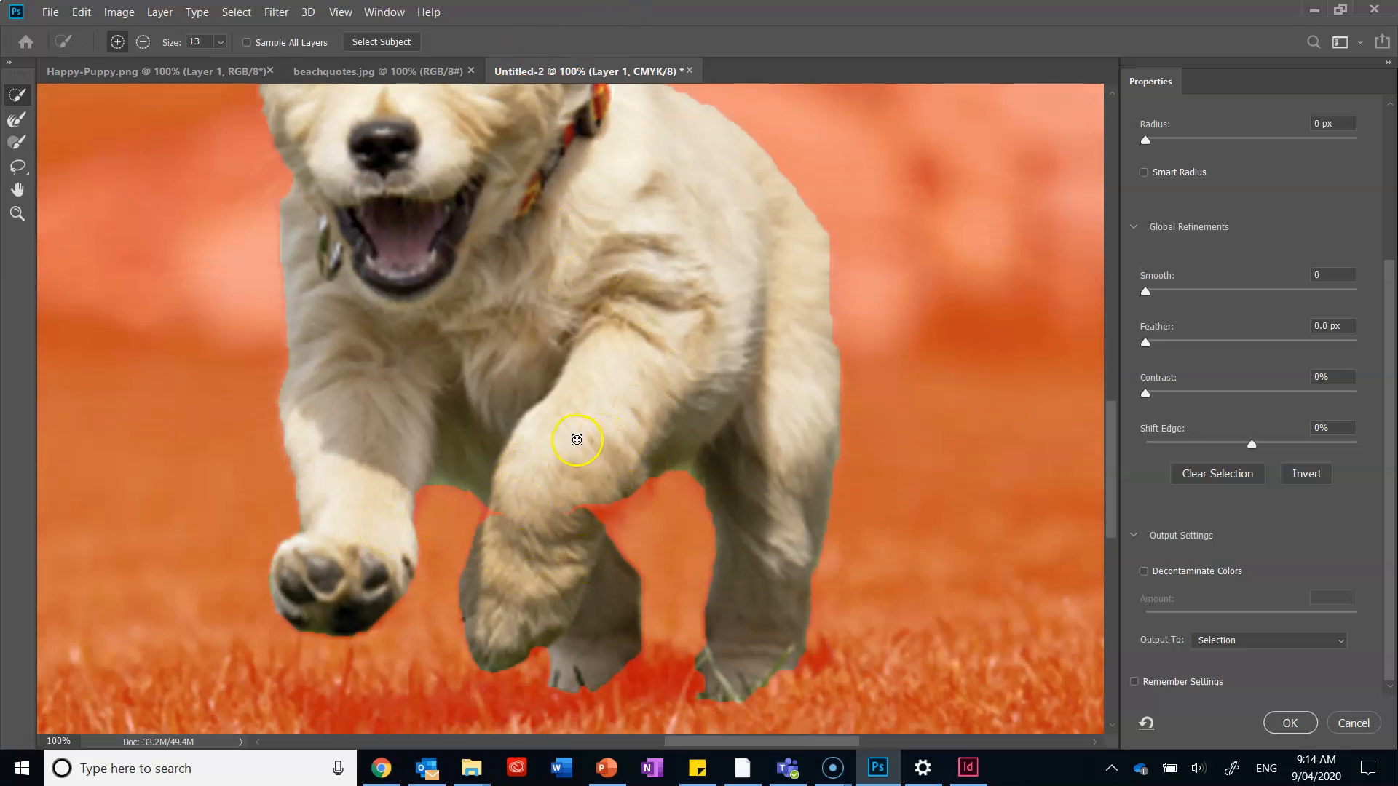
pyautogui.scroll(2, 455, 400)
pyautogui.scroll(3, 454, 400)
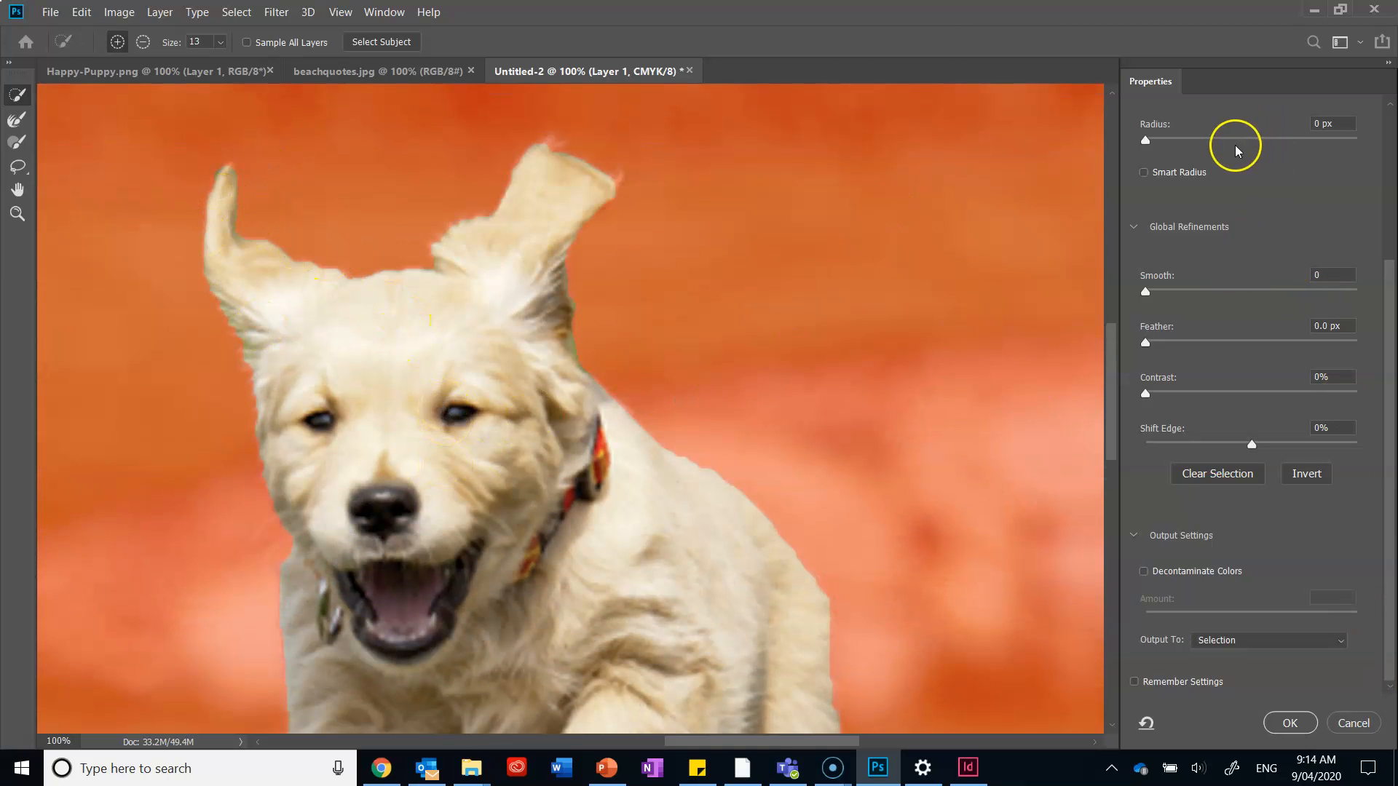
# Check the puppy mask's outline in the Black & White view mode and return to the Overlay view.
pyautogui.scroll(2, 1264, 217)
pyautogui.scroll(2, 1265, 217)
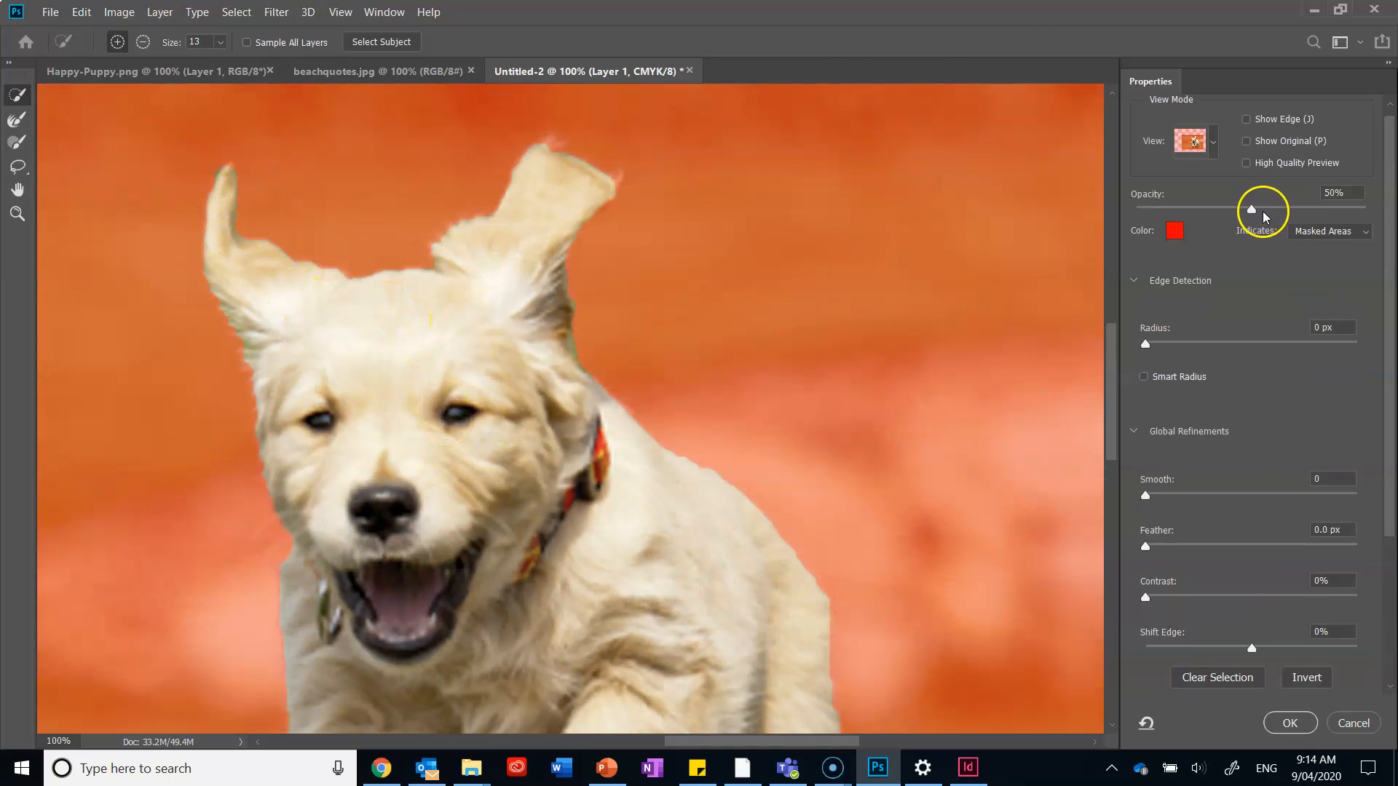
pyautogui.click(1216, 149)
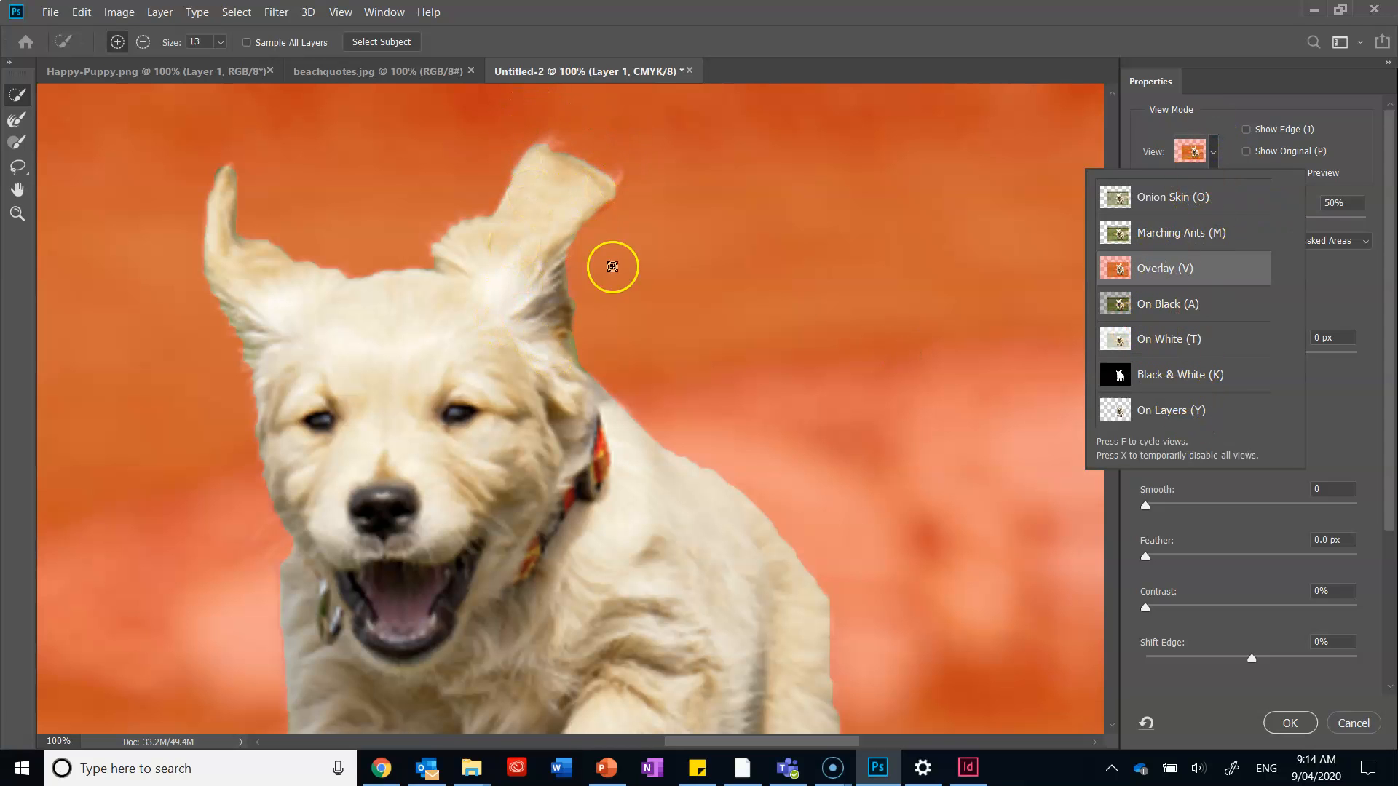
pyautogui.click(1157, 381)
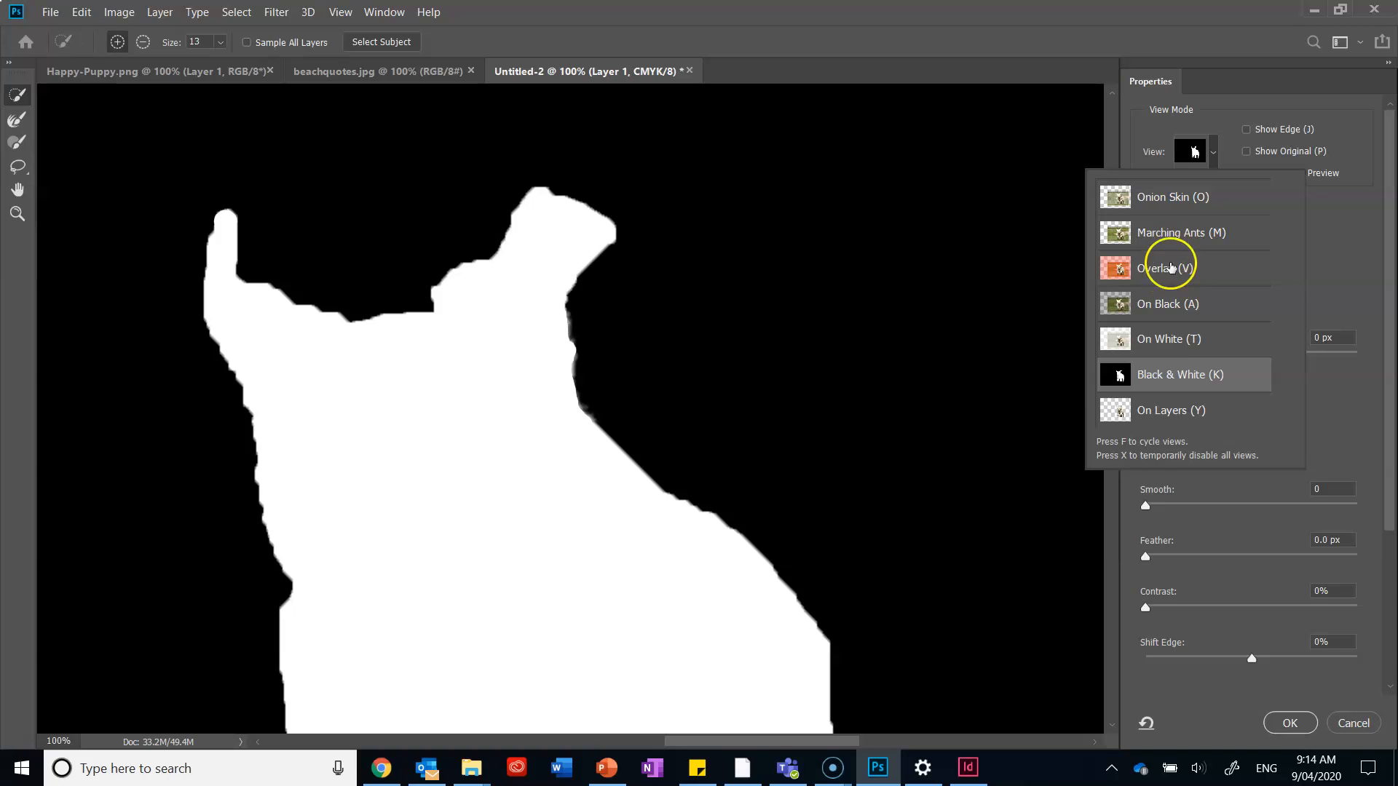
pyautogui.click(1178, 268)
pyautogui.click(1352, 292)
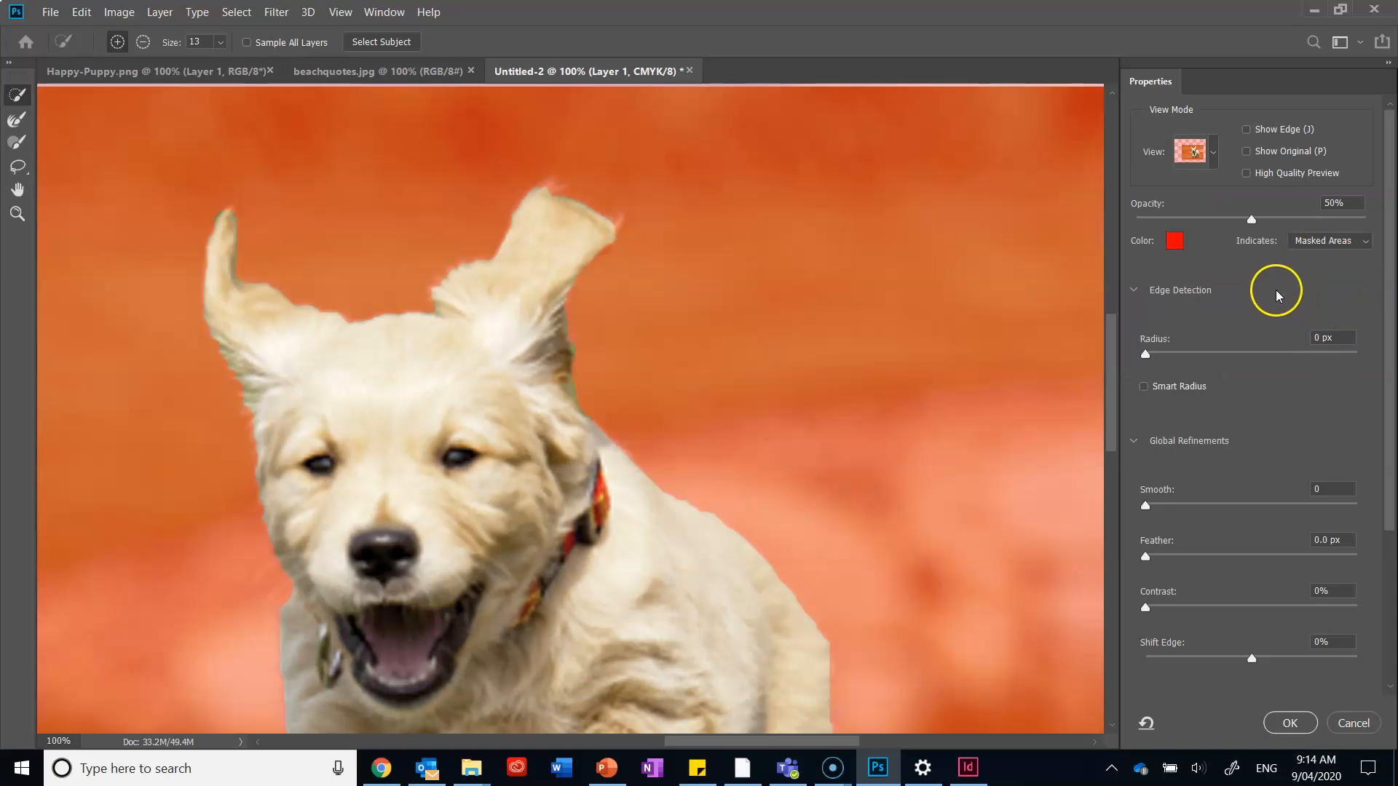
# Try stronger Smooth and Contrast refinements on the puppy's edge, leaving Smooth at 2 and Contrast at 0%.
pyautogui.scroll(-5, 1256, 320)
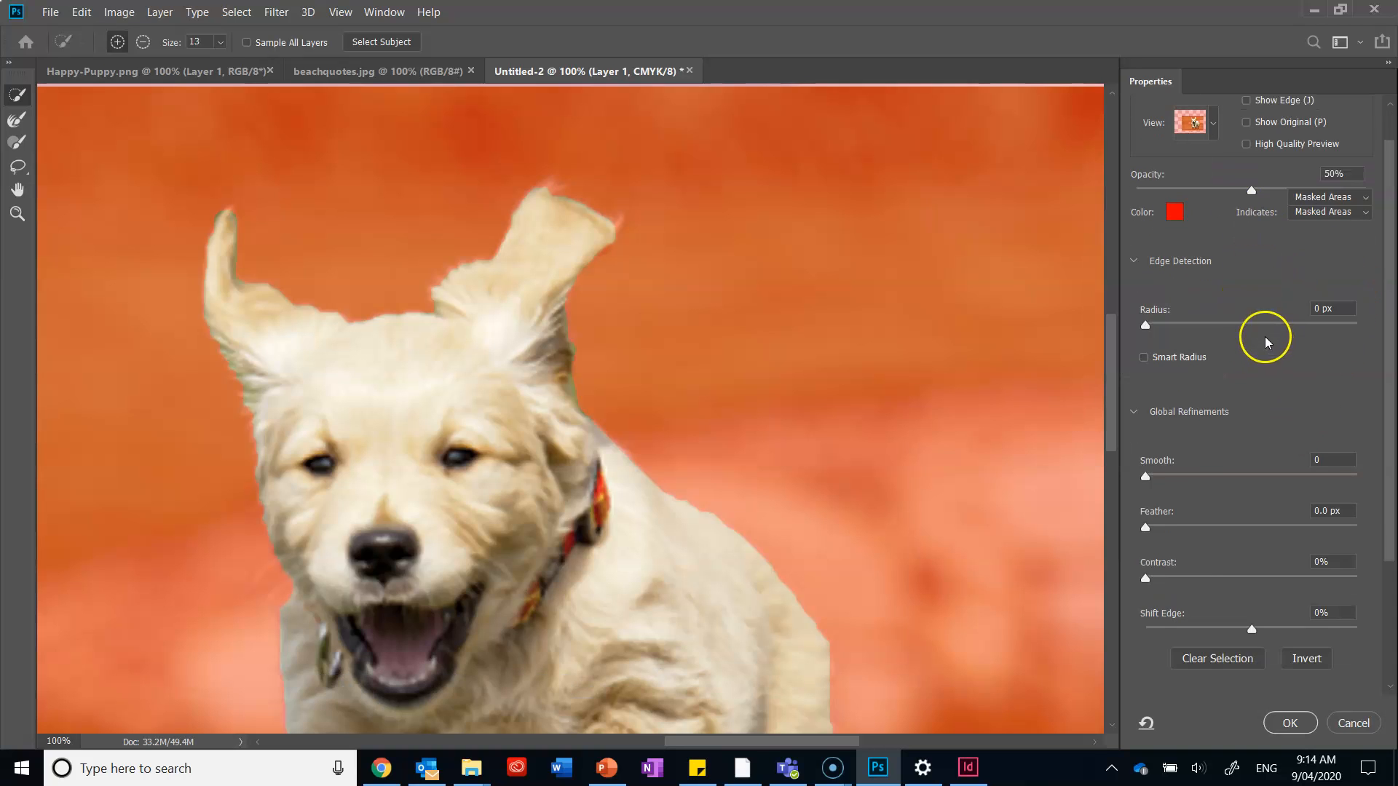
pyautogui.click(1146, 337)
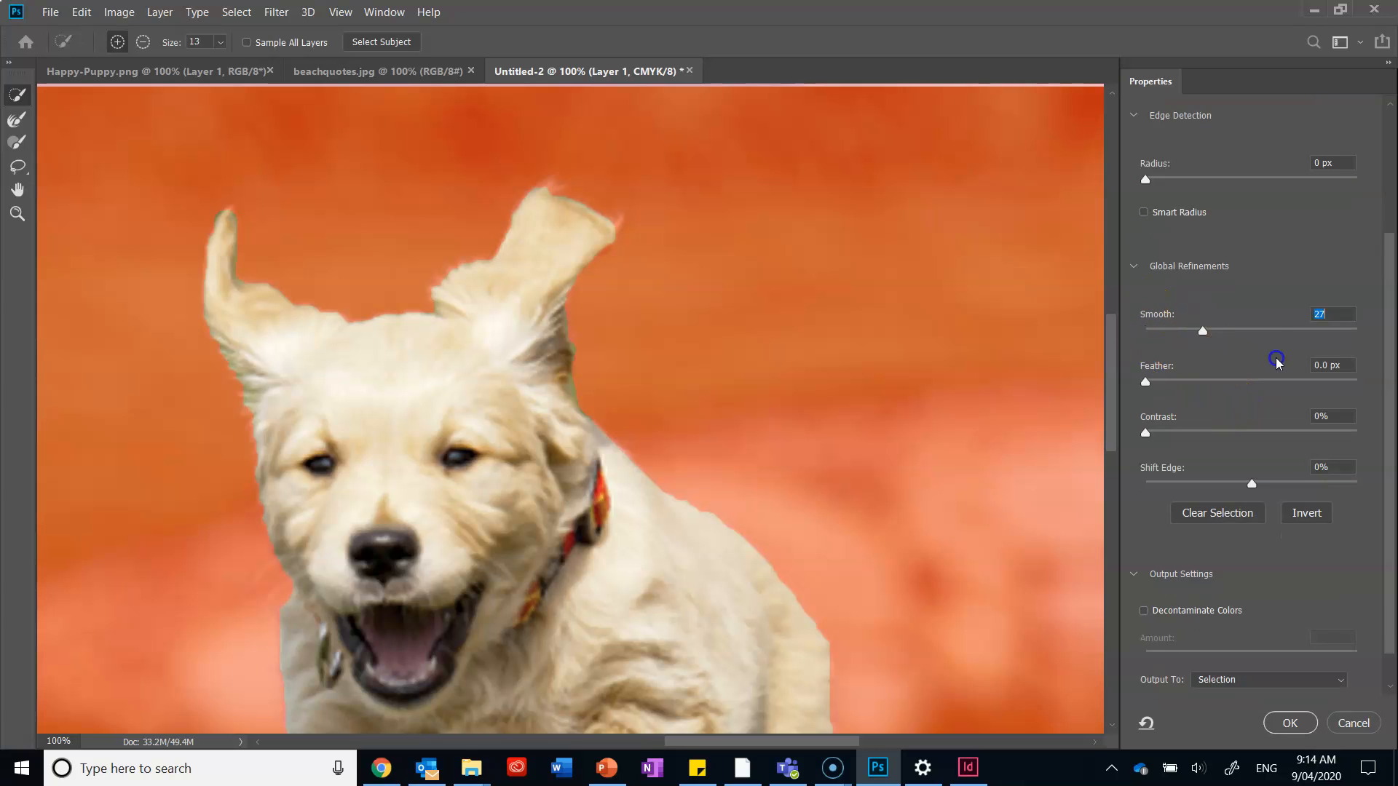
pyautogui.moveTo(1361, 333); pyautogui.dragTo(1150, 332)
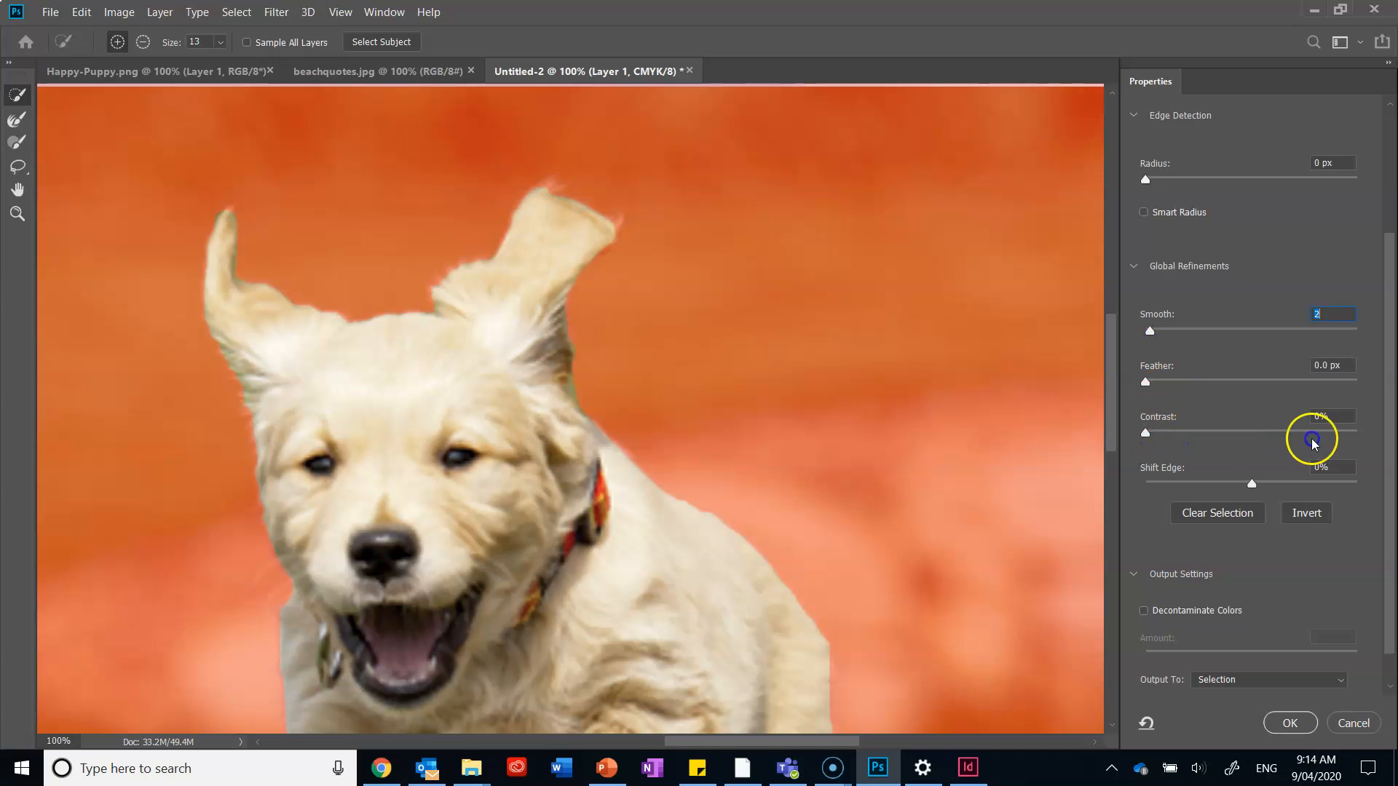
pyautogui.moveTo(1145, 435); pyautogui.dragTo(1201, 443)
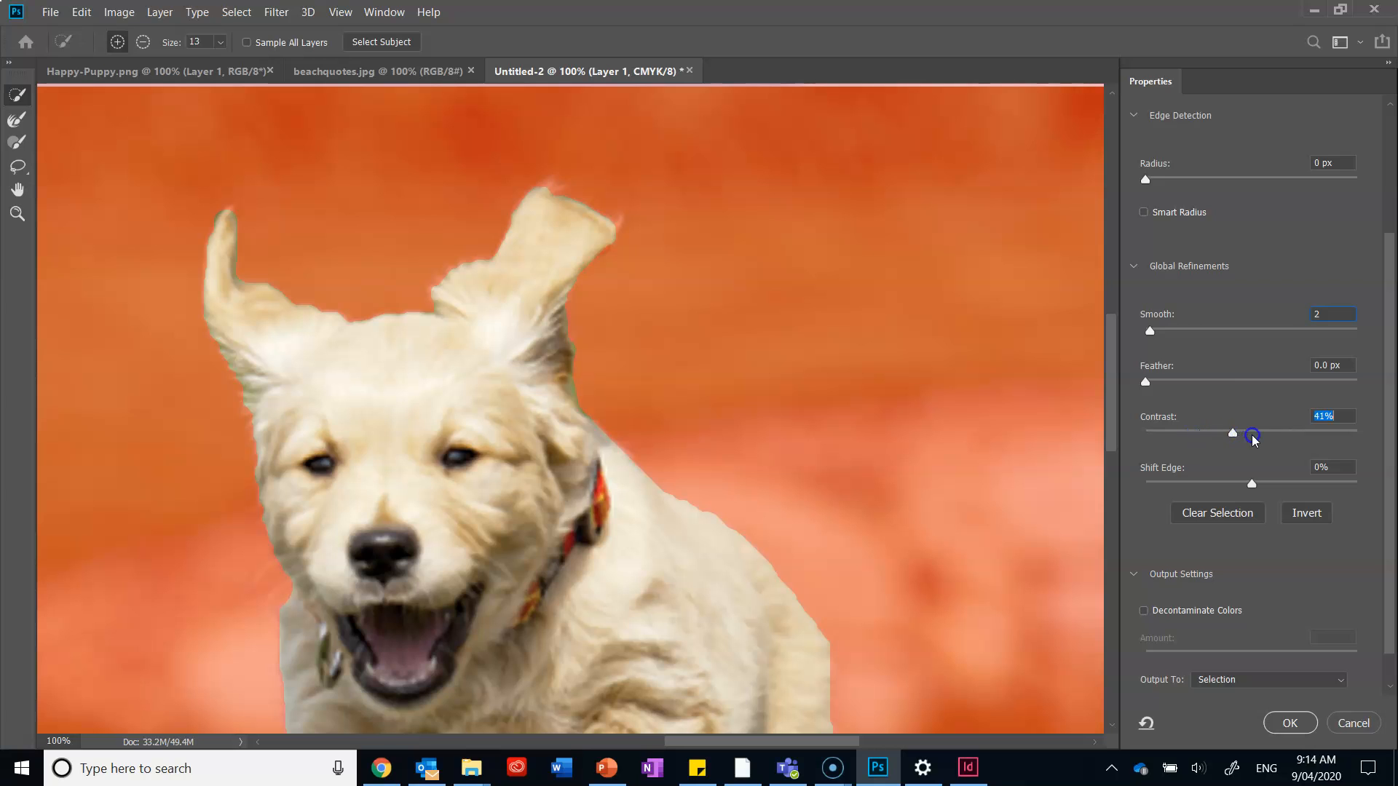
pyautogui.moveTo(1329, 435); pyautogui.dragTo(1141, 459)
# Output the refined puppy selection to a New Layer with Layer Mask and apply Select and Mask.
pyautogui.scroll(-1, 1267, 439)
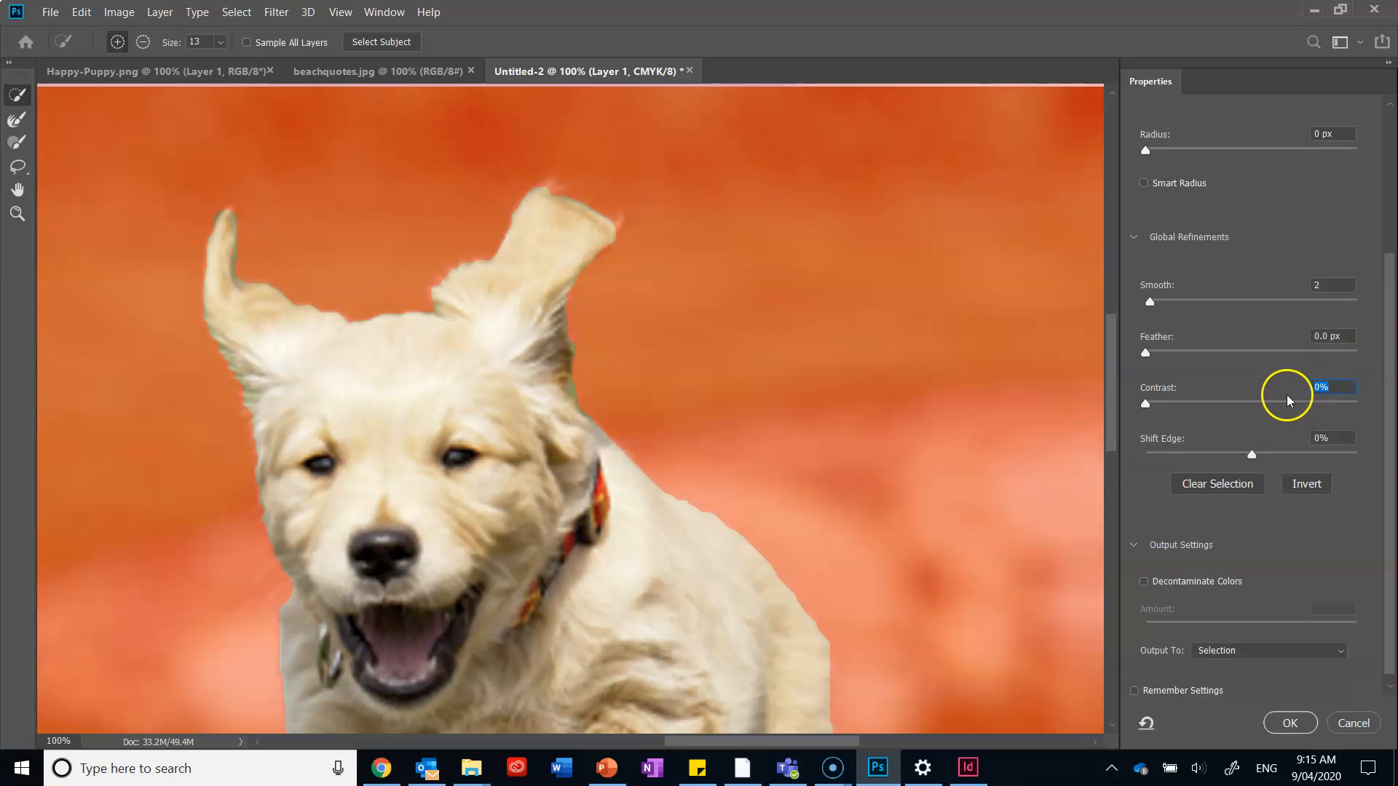
pyautogui.scroll(-1, 1355, 408)
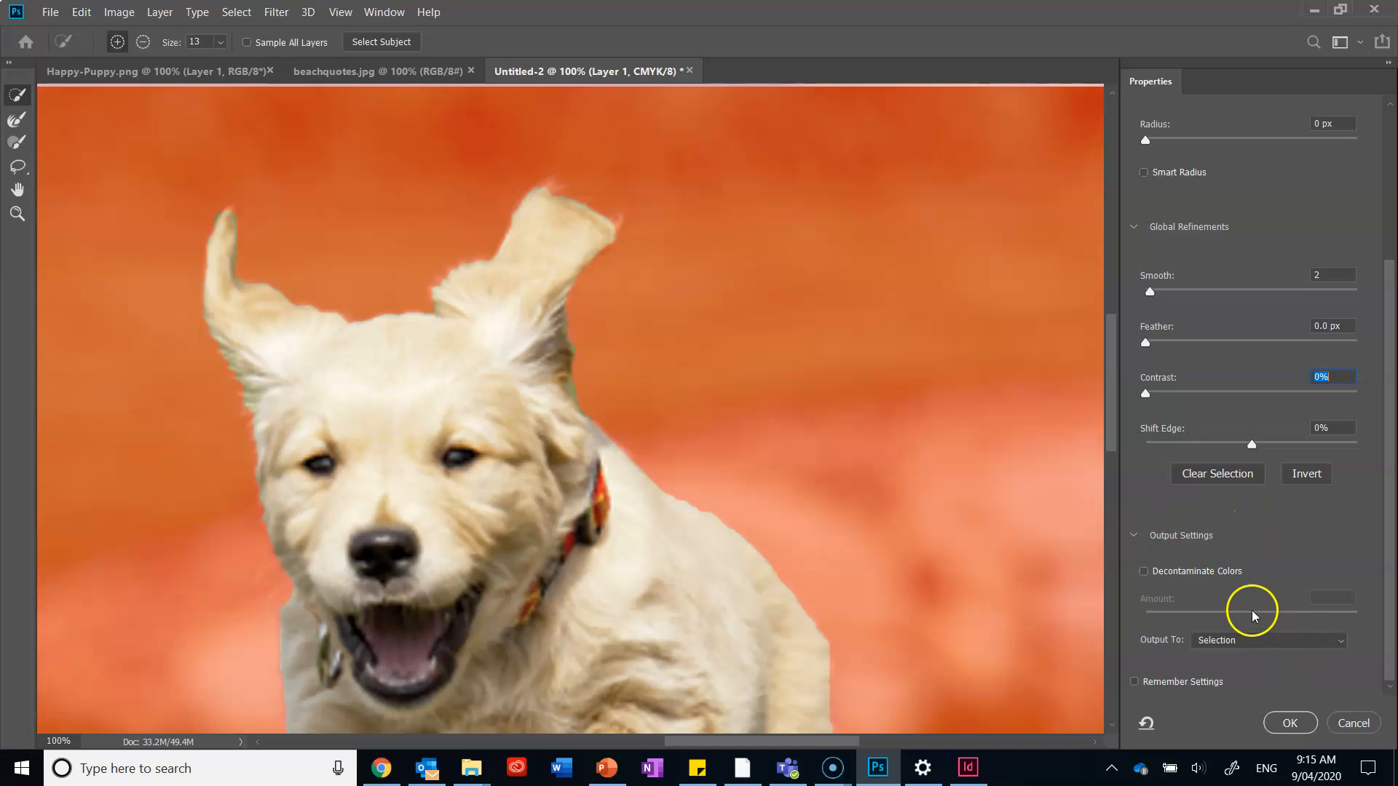
pyautogui.click(1291, 723)
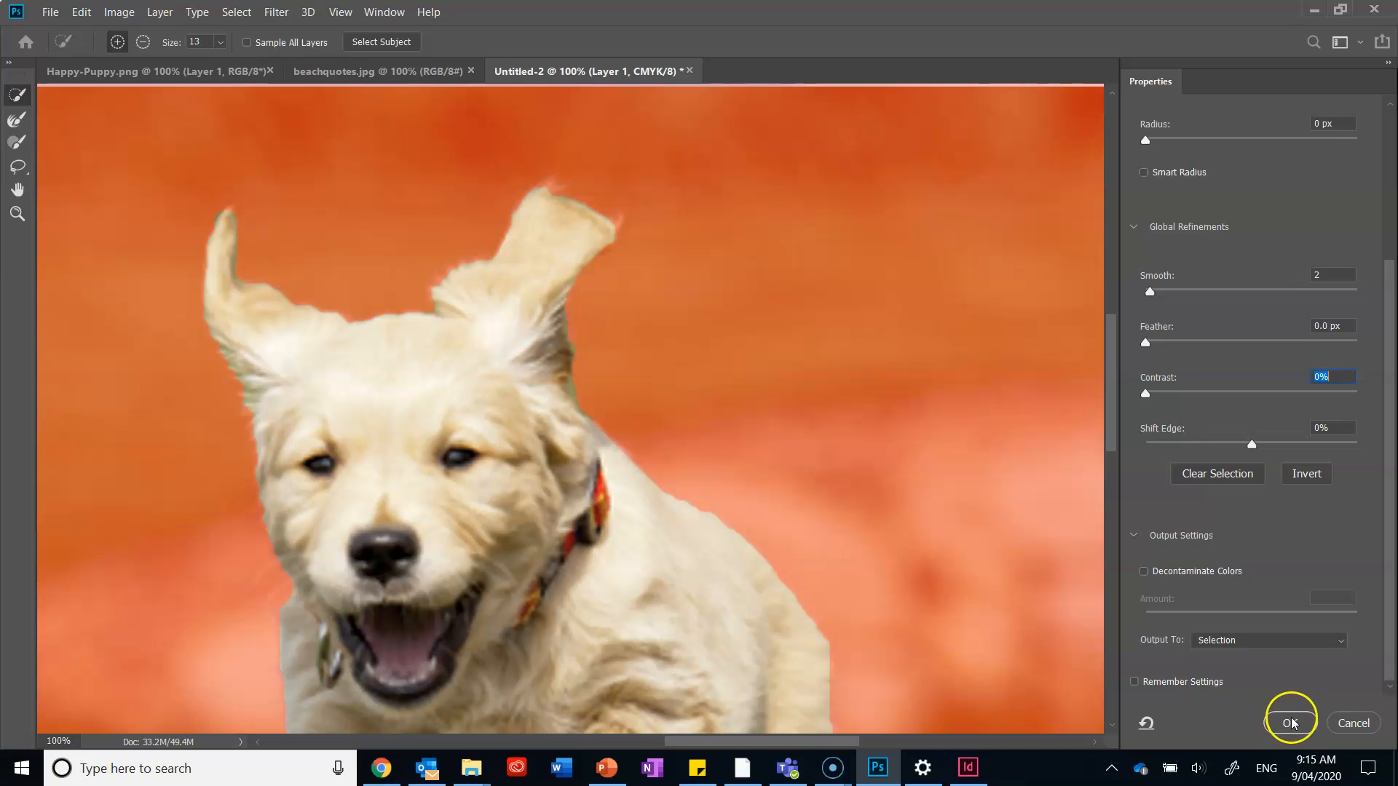
pyautogui.click(1272, 639)
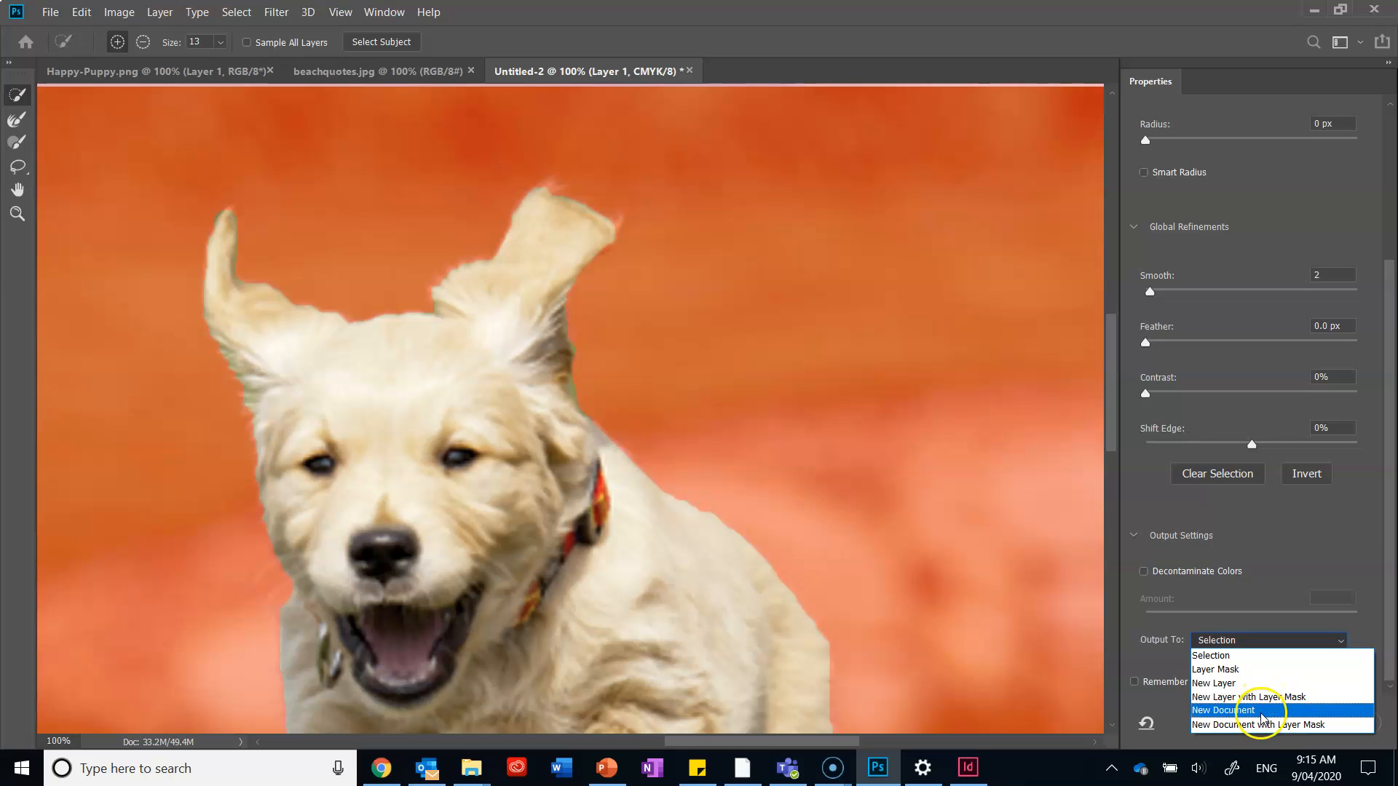
pyautogui.click(1261, 697)
pyautogui.click(1301, 733)
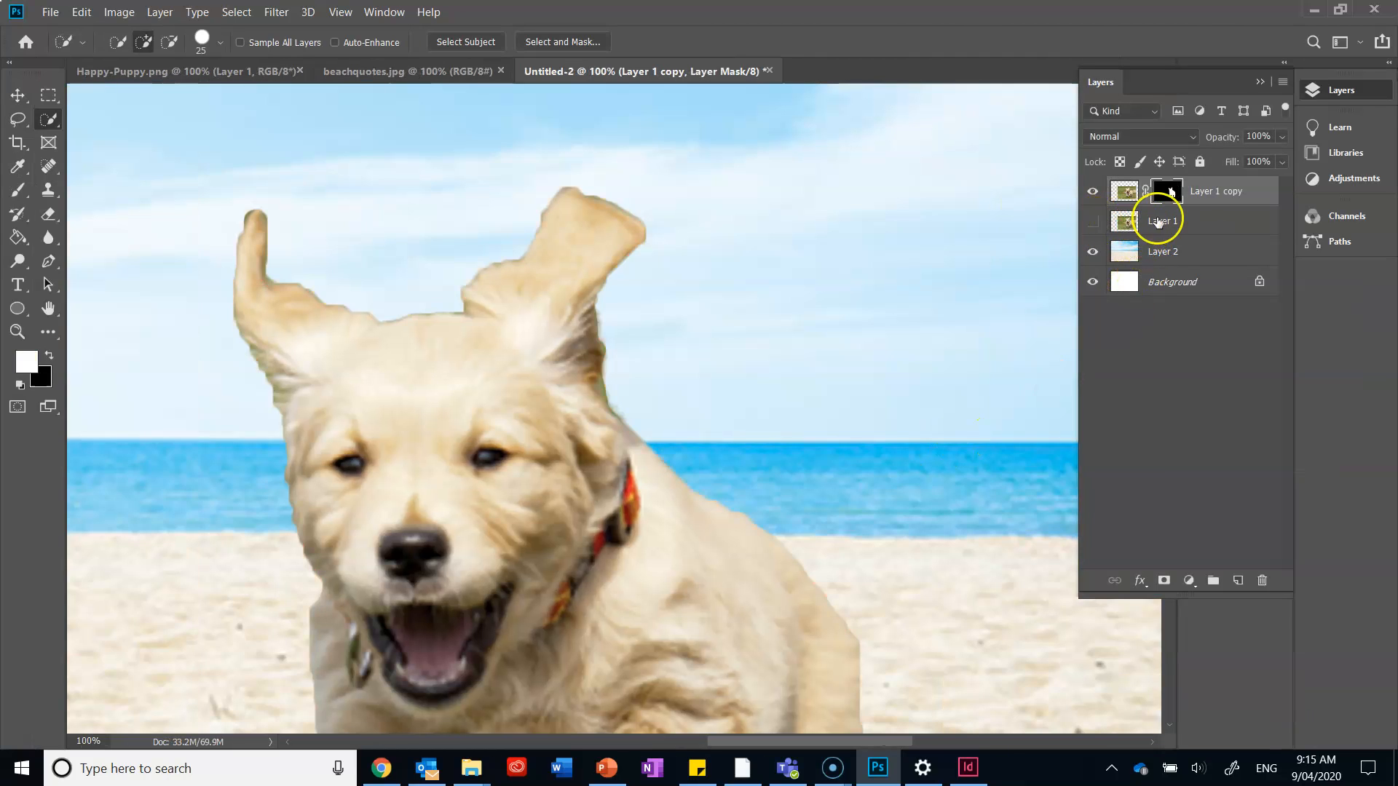
# Show the original Layer 1 to compare it with the masked cut-out, and hide it again.
pyautogui.click(1162, 226)
pyautogui.click(1094, 223)
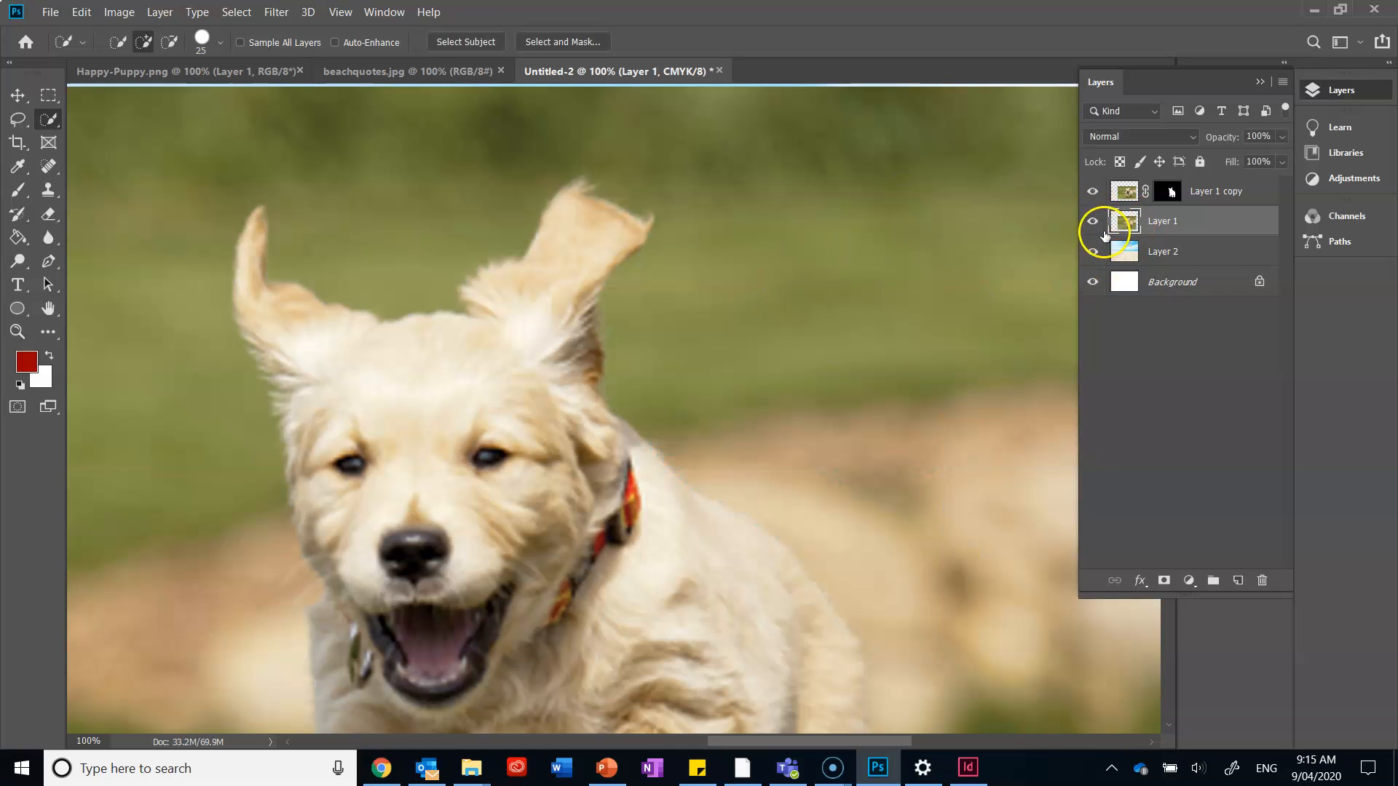
pyautogui.click(1092, 222)
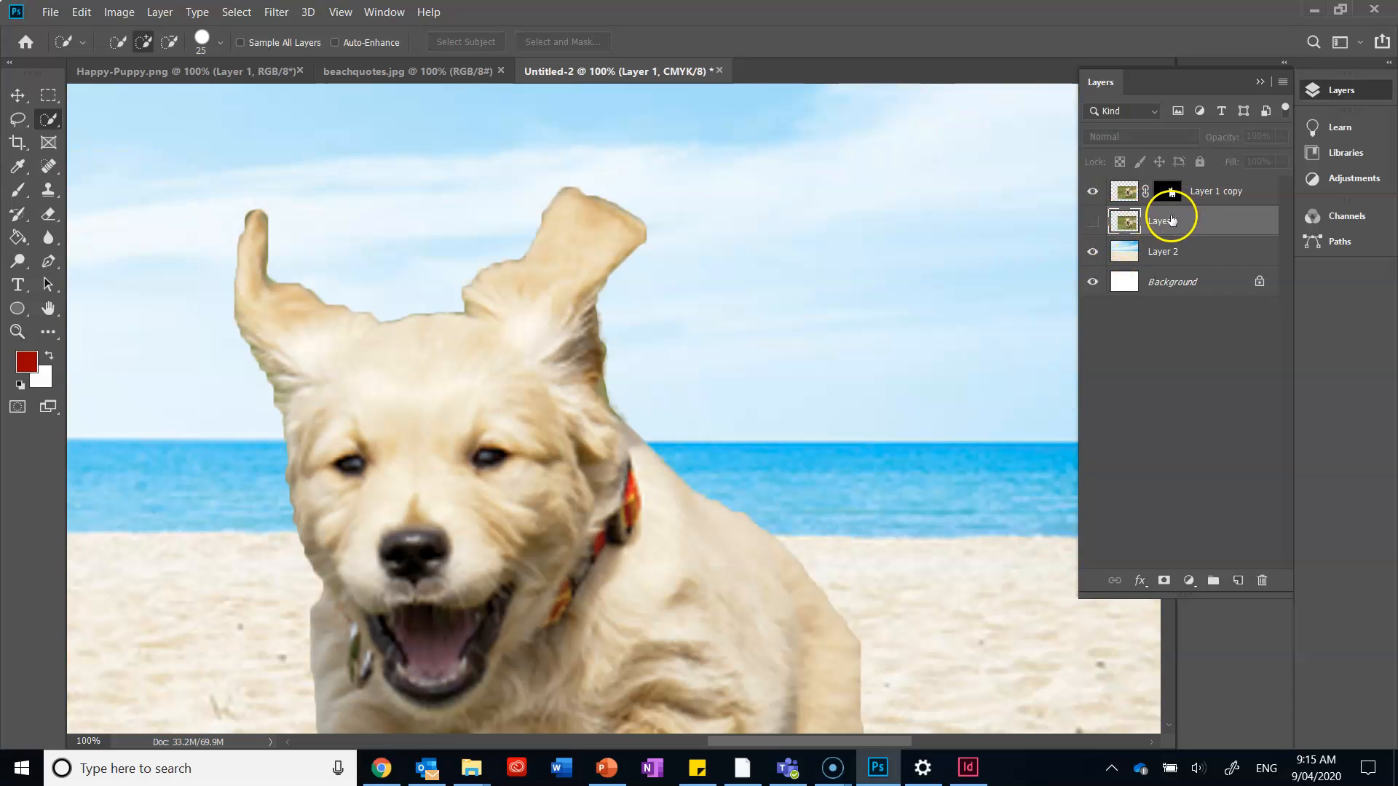
# Select the masked Layer 1 copy to review its mask, and reselect the hidden original Layer 1.
pyautogui.moveTo(1174, 224)
pyautogui.mouseDown()
pyautogui.moveTo(1303, 514)
pyautogui.moveTo(1274, 583)
pyautogui.moveTo(1239, 330)
pyautogui.moveTo(1187, 225)
pyautogui.mouseUp()
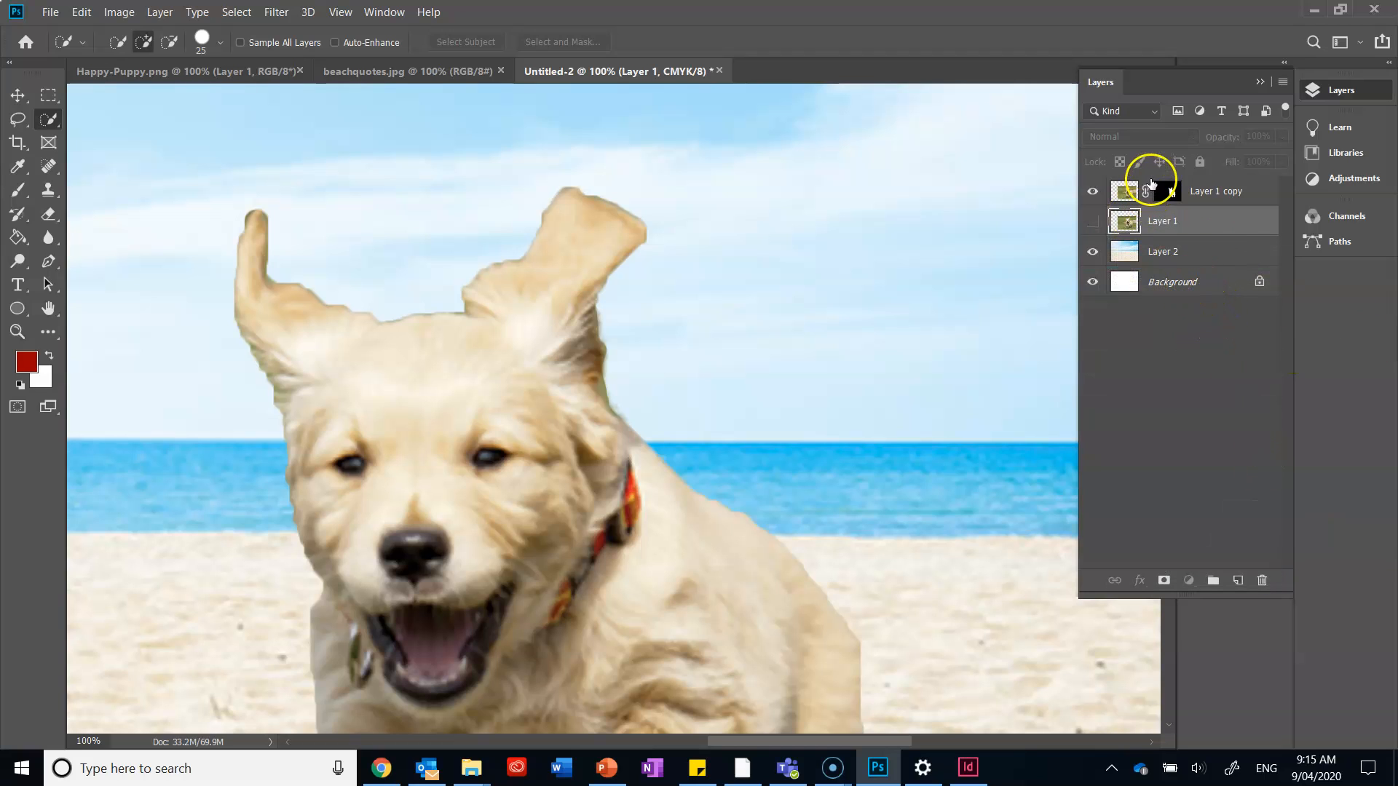
pyautogui.click(1171, 196)
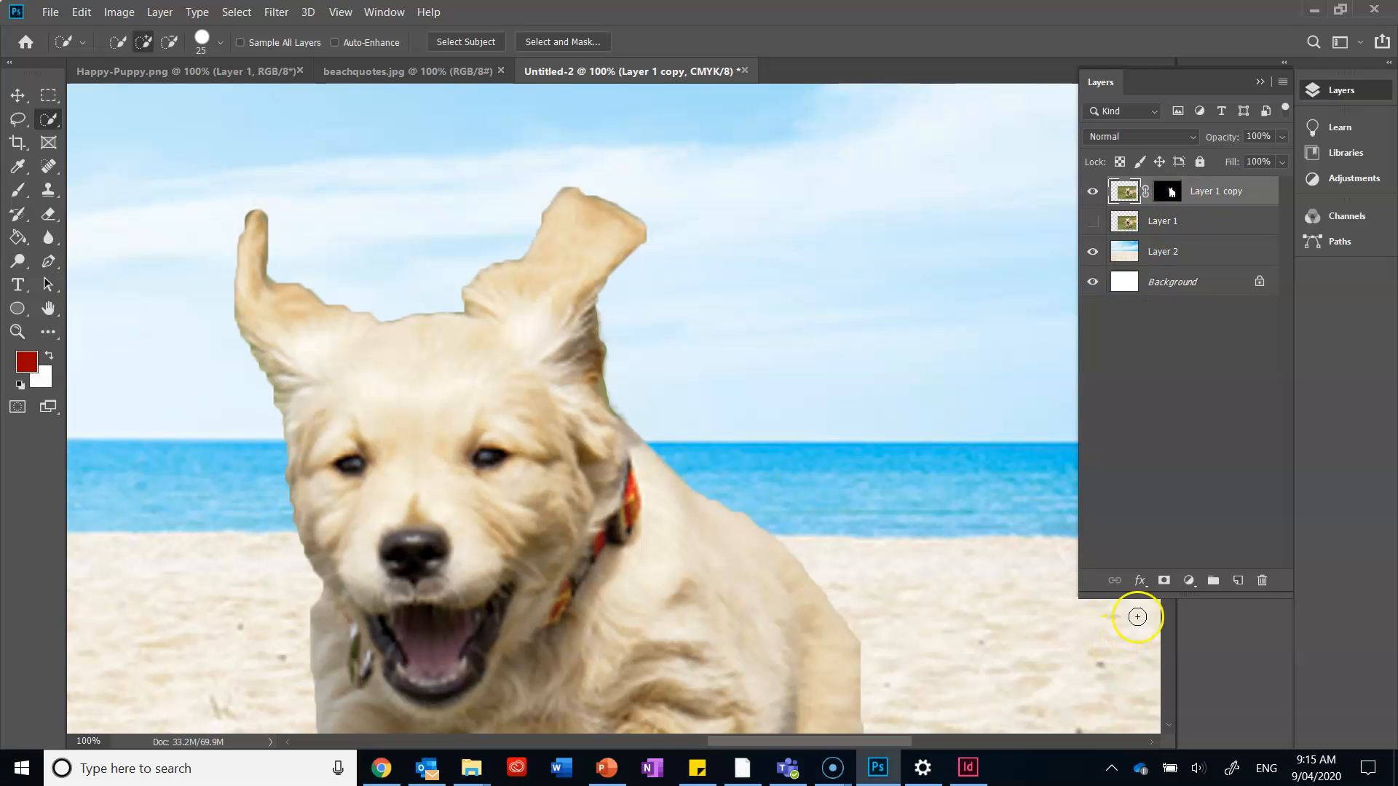
pyautogui.click(1163, 225)
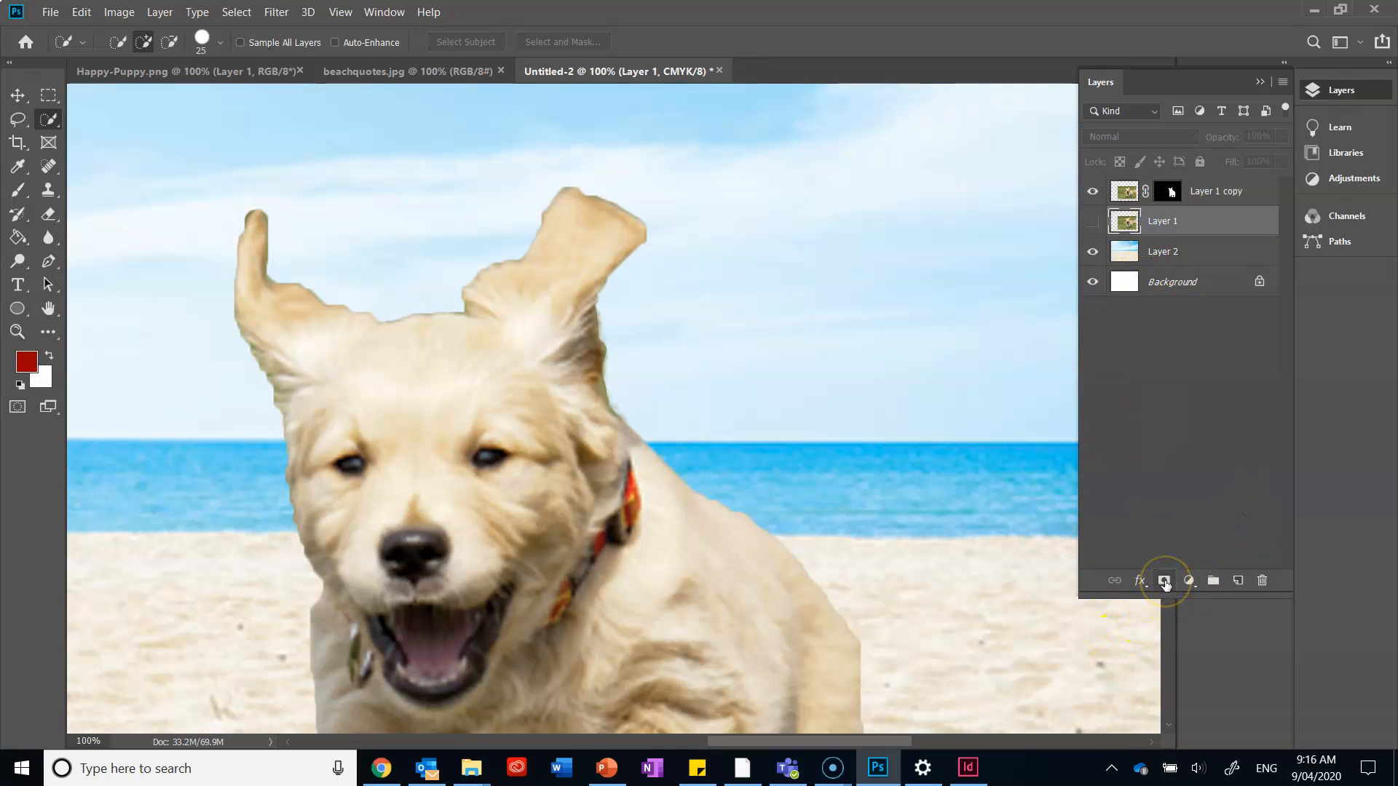
# Add a blank layer mask to the original Layer 1, show the layer to check the mask's effect, and hide it again.
pyautogui.click(1165, 583)
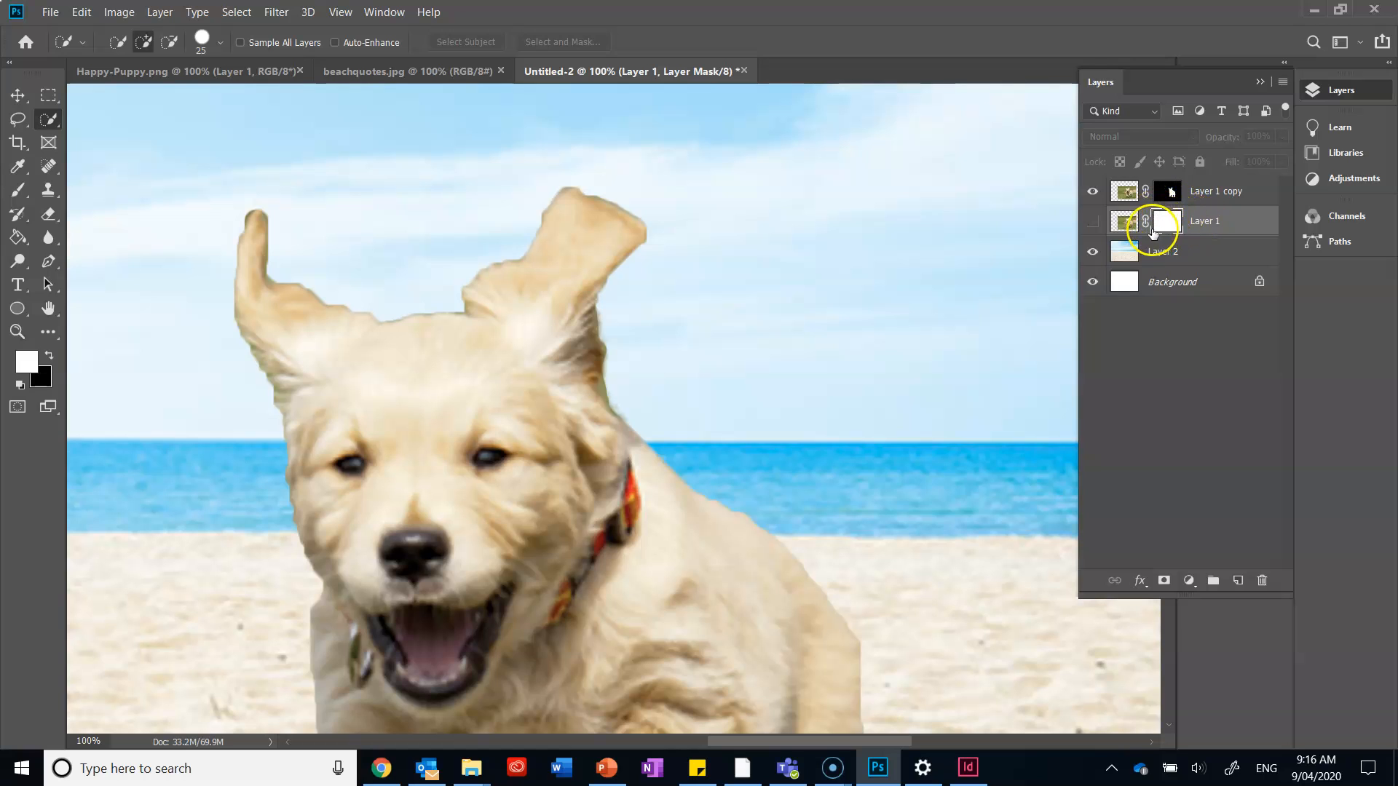
pyautogui.click(1093, 221)
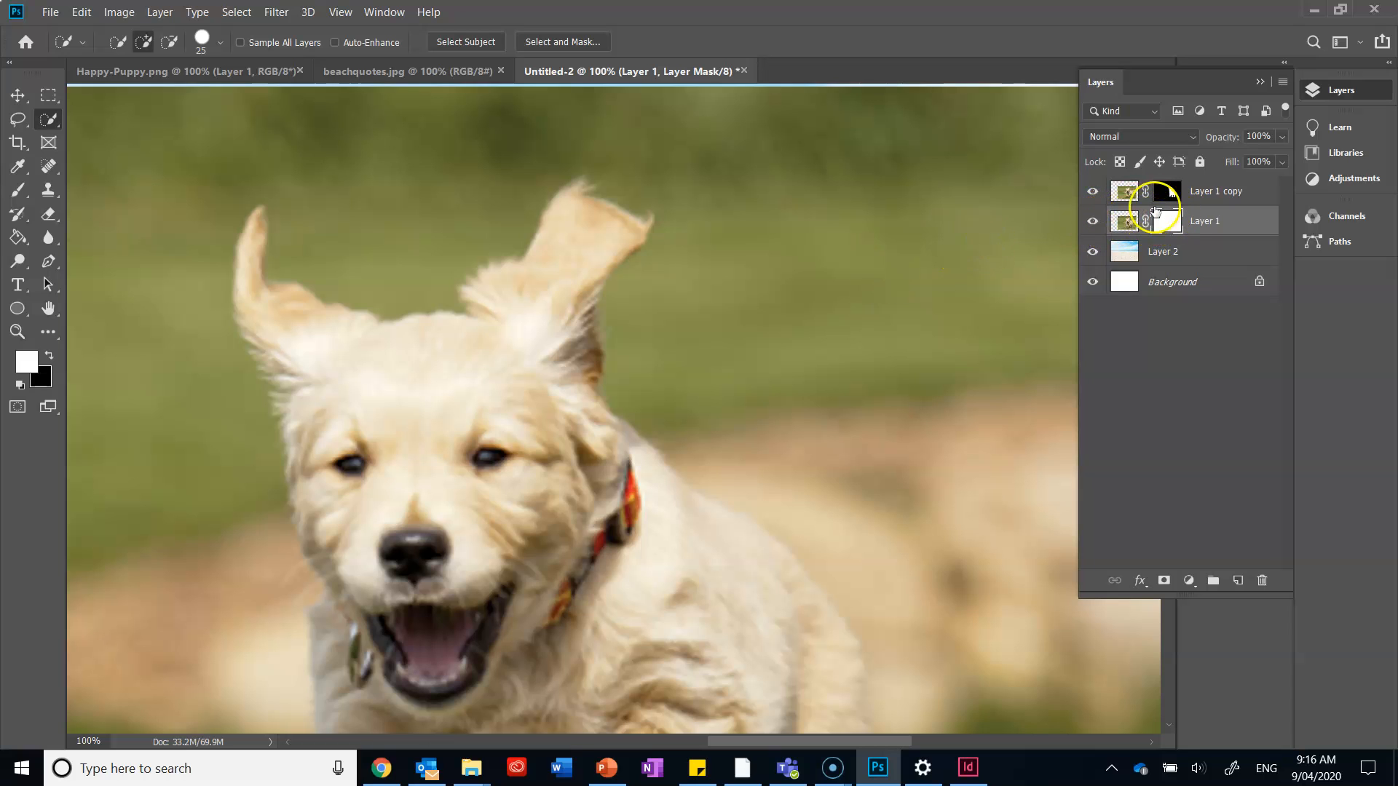
pyautogui.click(1097, 227)
# Delete the layer mask from the original Layer 1 without applying it to the layer.
pyautogui.rightClick(1174, 217)
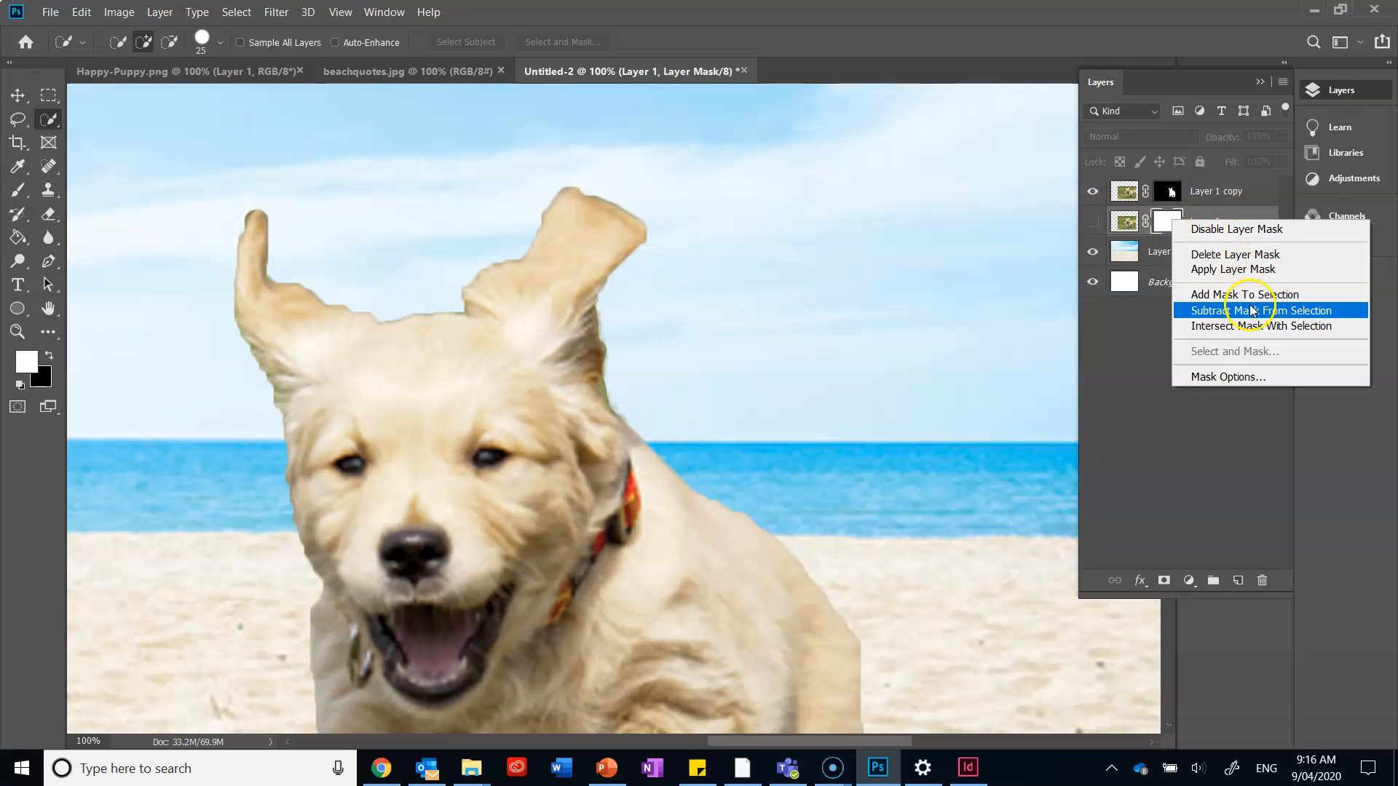
pyautogui.moveTo(1159, 224); pyautogui.dragTo(1266, 576)
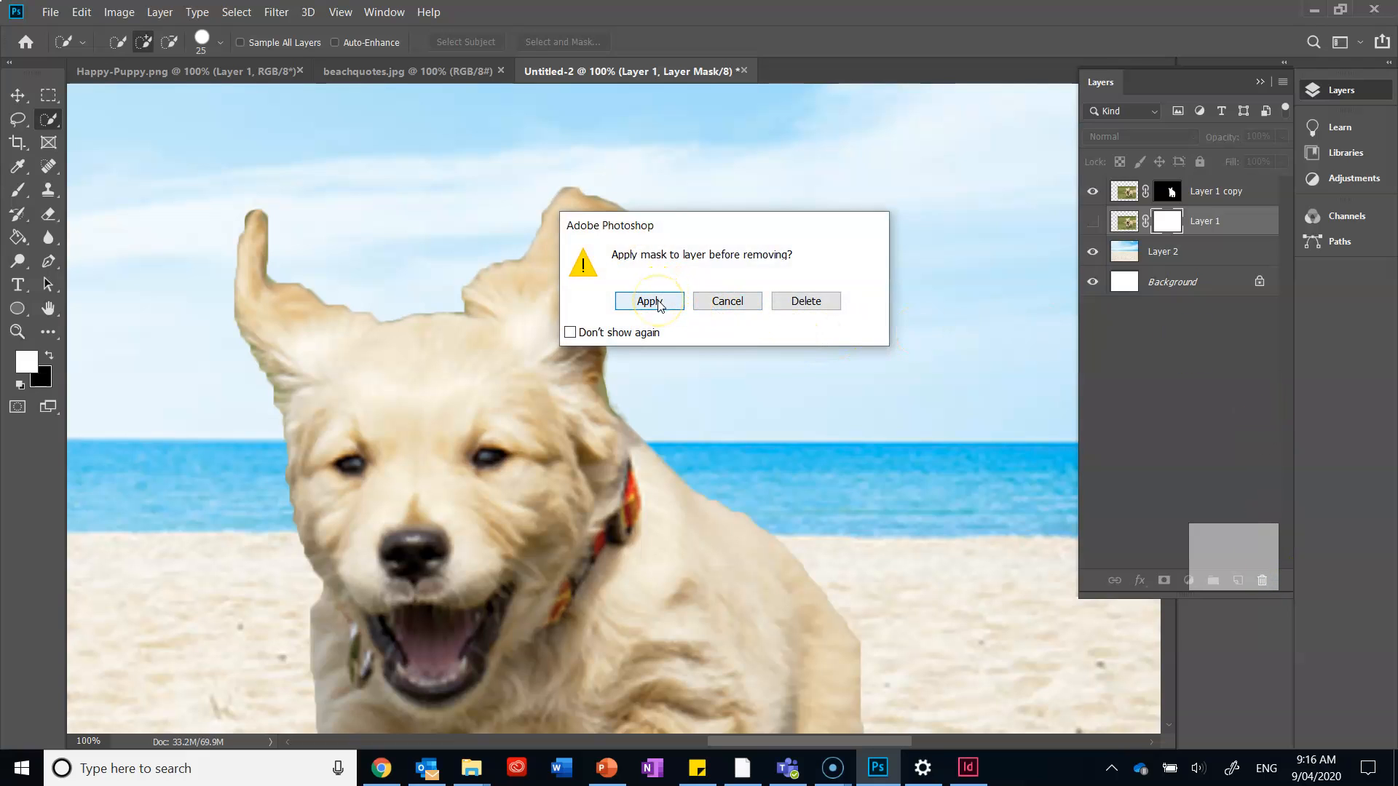
pyautogui.click(728, 302)
pyautogui.moveTo(1169, 222); pyautogui.dragTo(1262, 580)
pyautogui.click(808, 302)
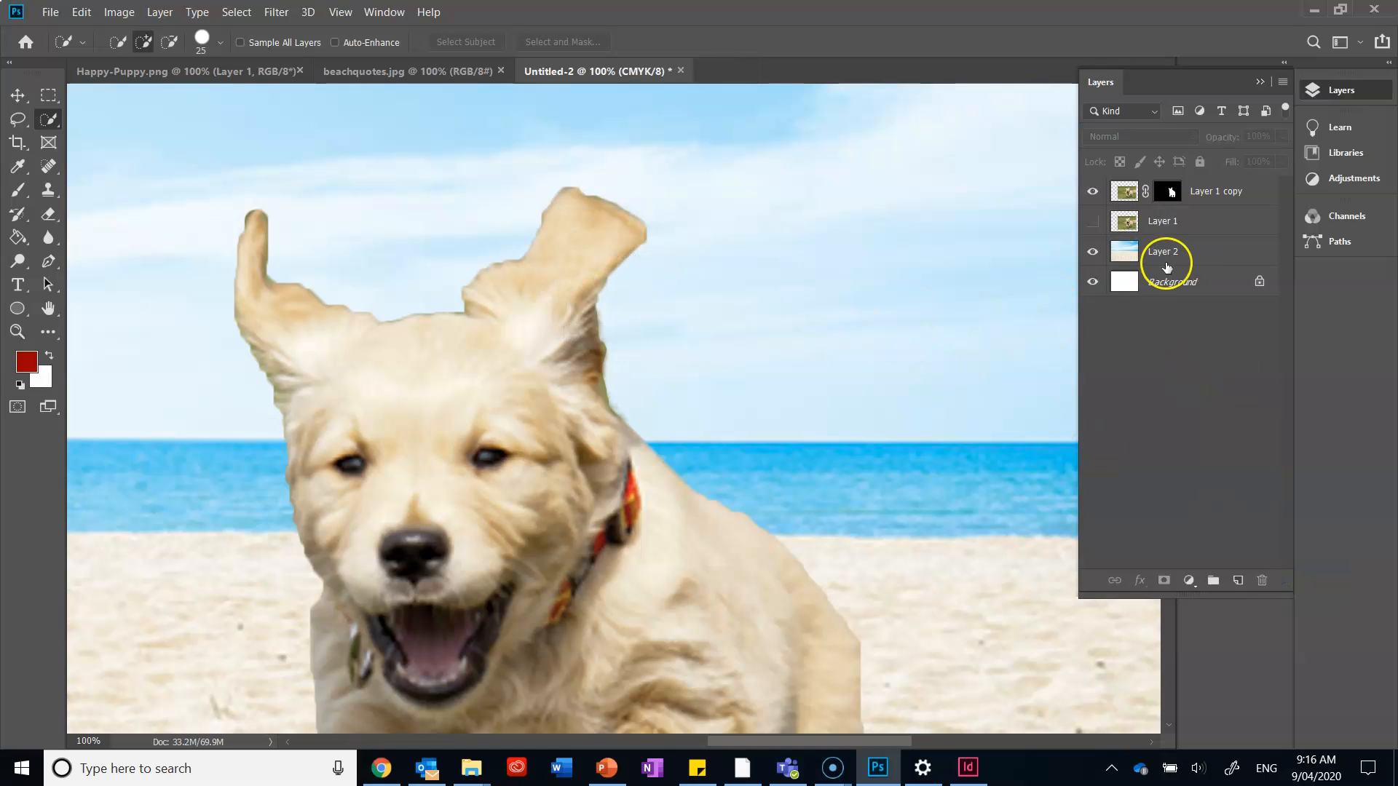
# Move the masked puppy on Layer 1 copy further toward the right side of the beach scene.
pyautogui.click(1174, 192)
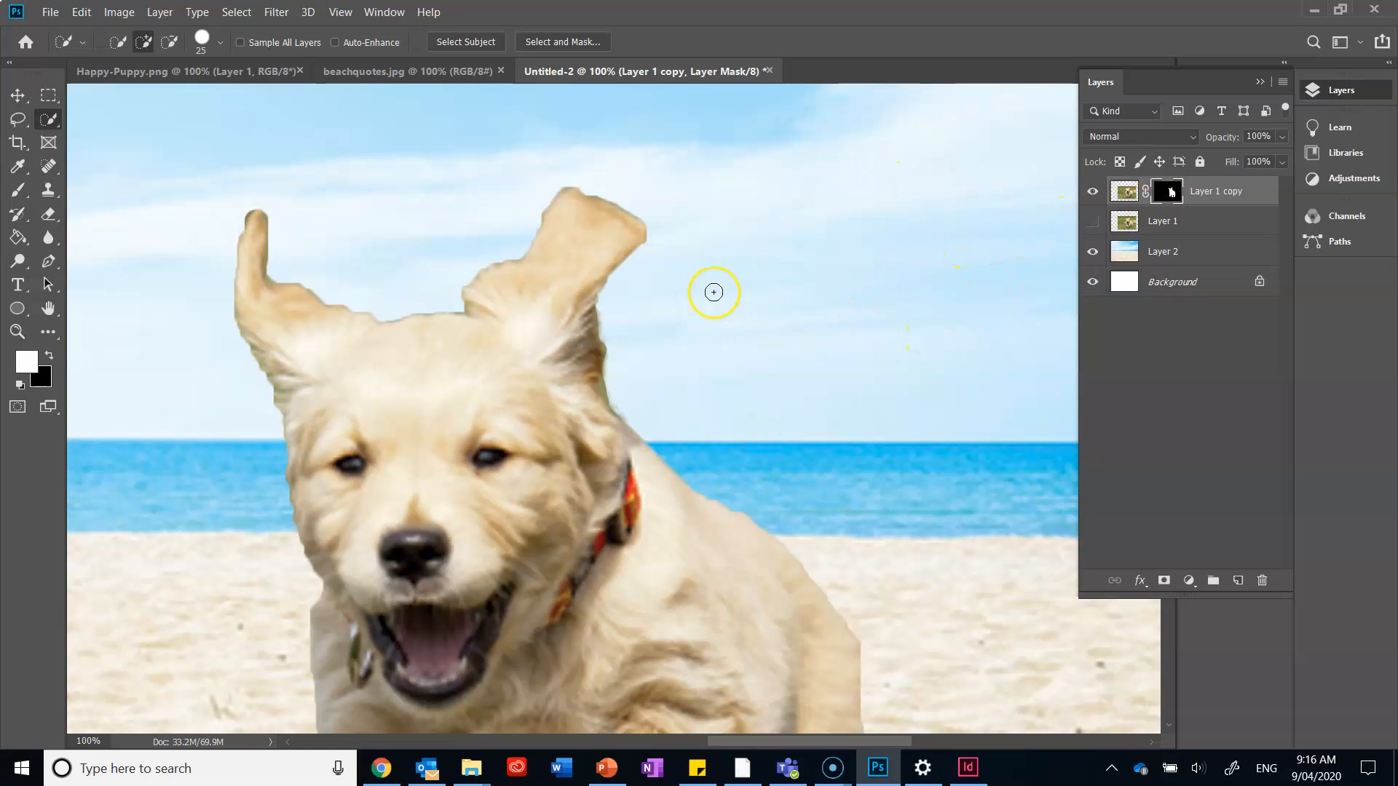
pyautogui.hotkey('ctrl', '0')
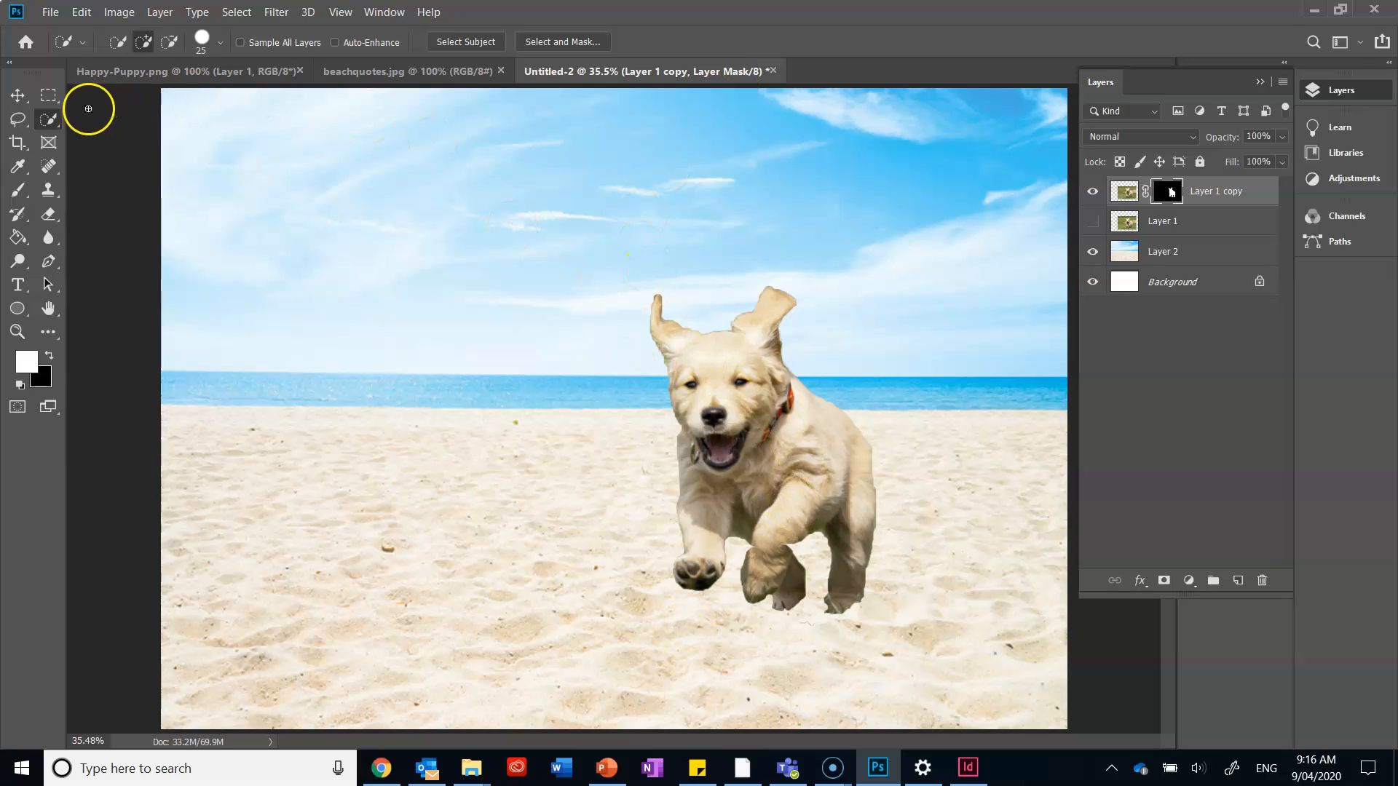
pyautogui.click(19, 95)
pyautogui.moveTo(758, 419); pyautogui.dragTo(779, 435)
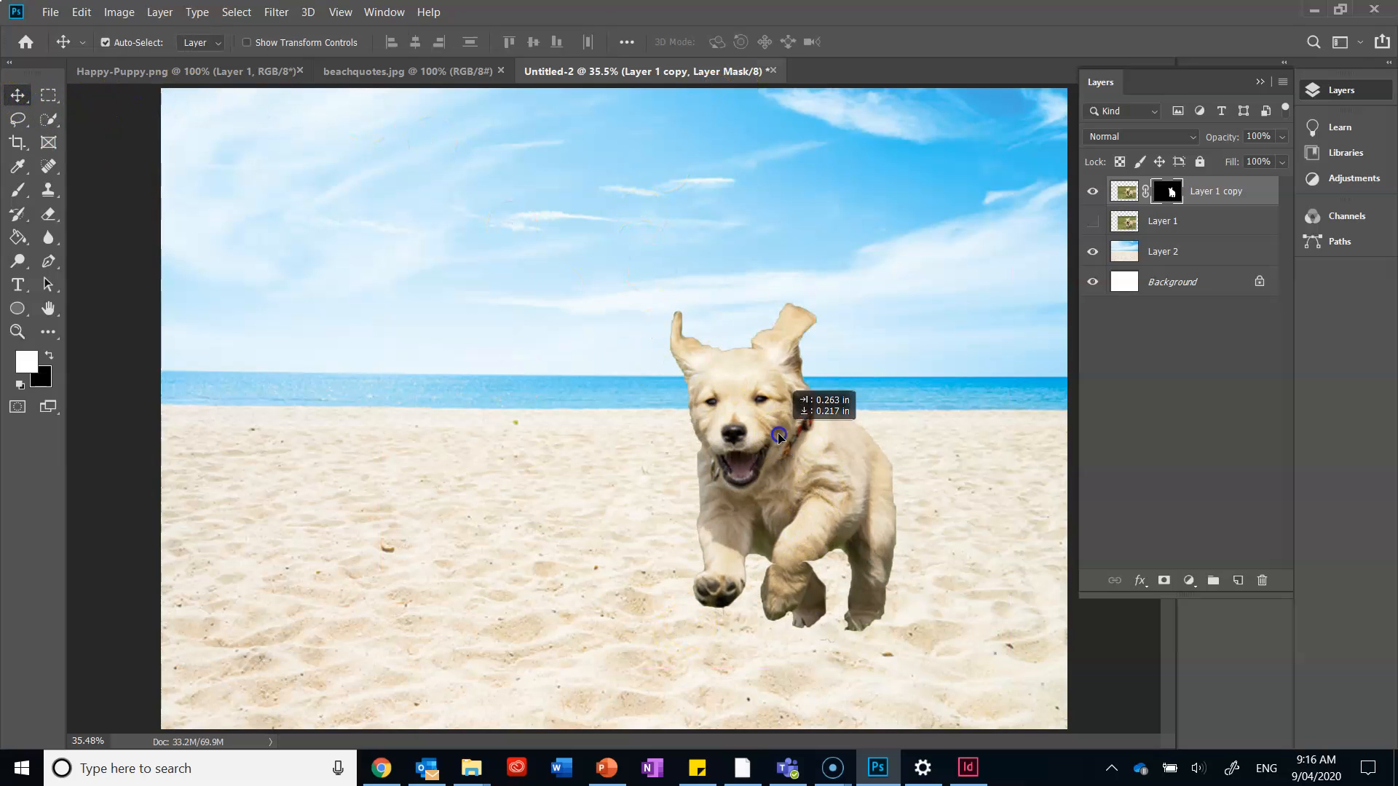
pyautogui.moveTo(852, 477)
pyautogui.mouseDown()
pyautogui.moveTo(894, 501)
pyautogui.moveTo(877, 484)
pyautogui.moveTo(890, 477)
pyautogui.moveTo(842, 509)
pyautogui.moveTo(827, 490)
pyautogui.moveTo(845, 484)
pyautogui.mouseUp()
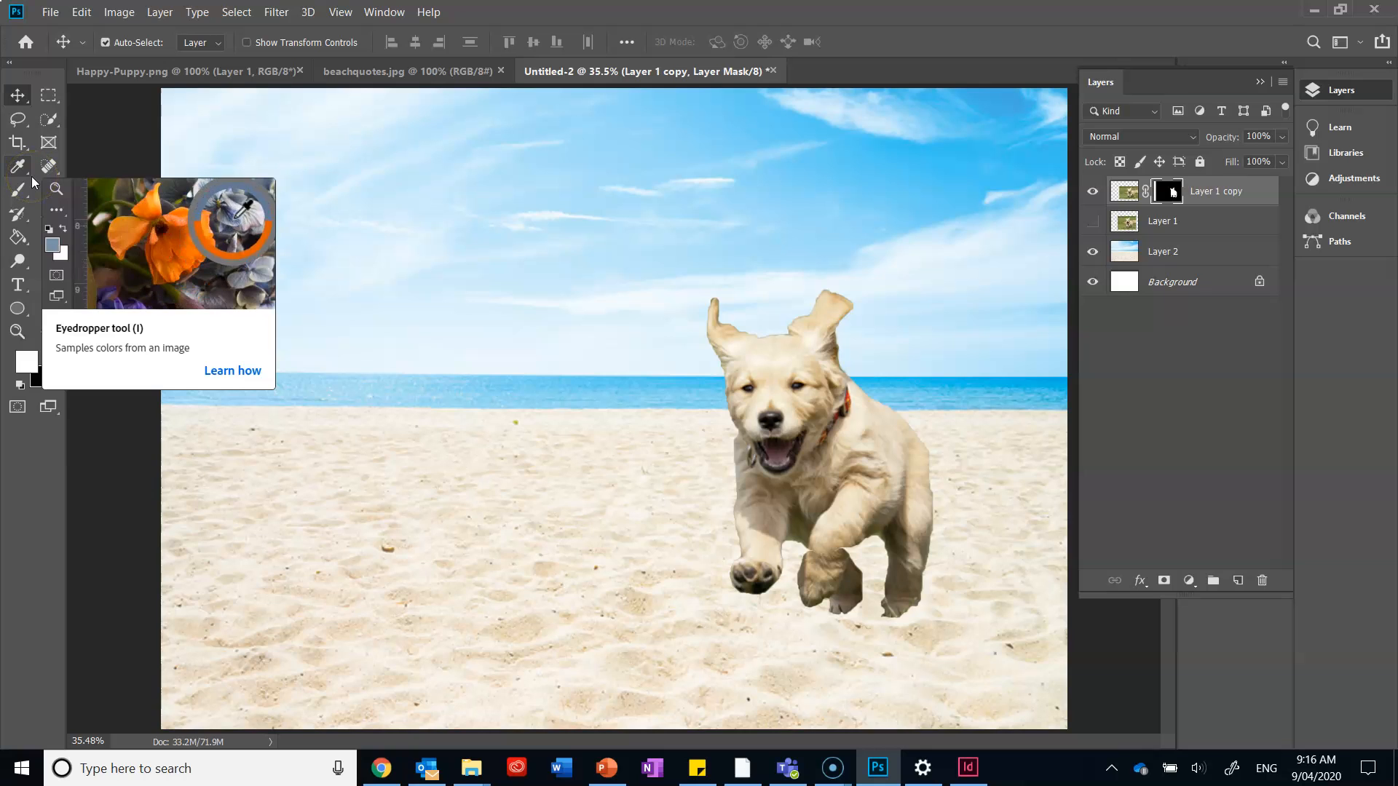
# Activate the Horizontal Type tool to add text to the beach composition.
pyautogui.click(28, 287)
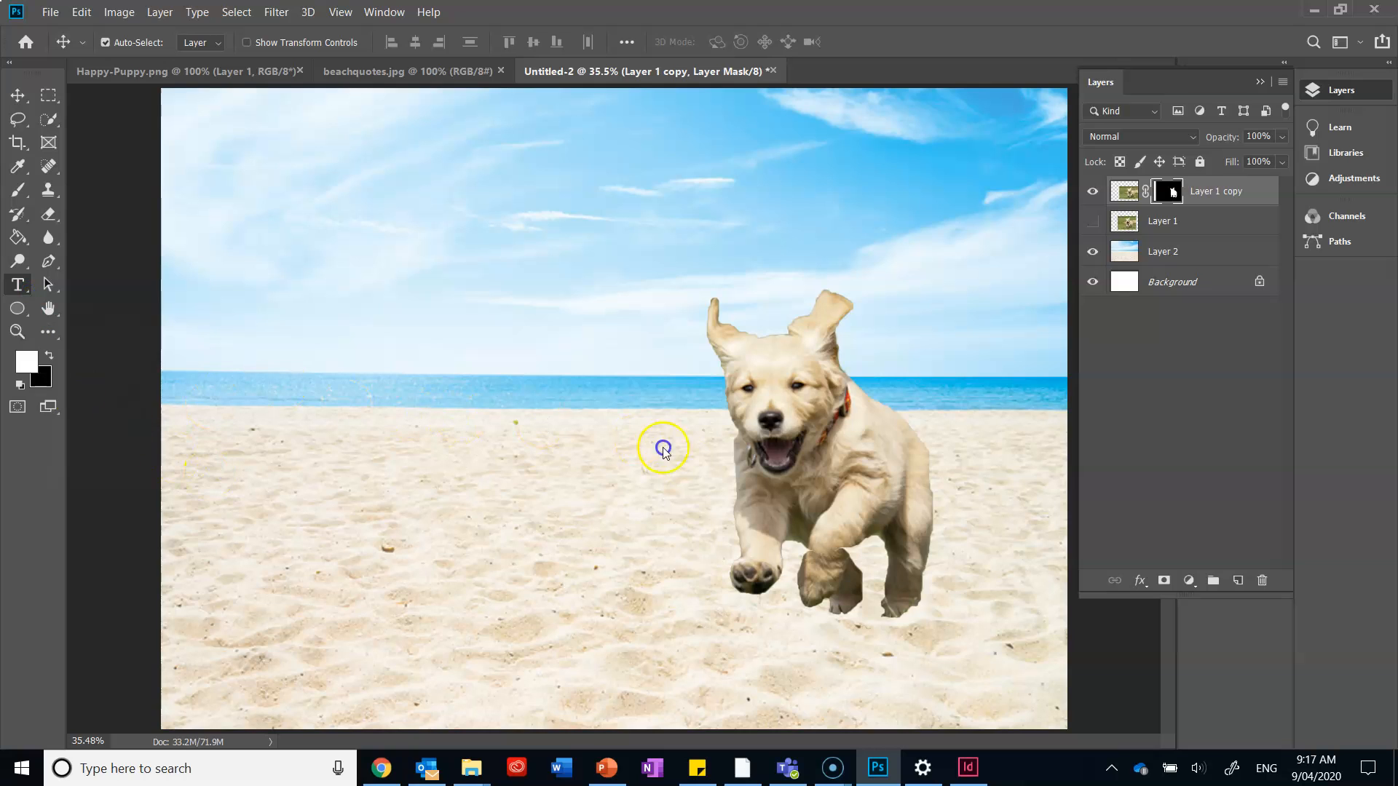